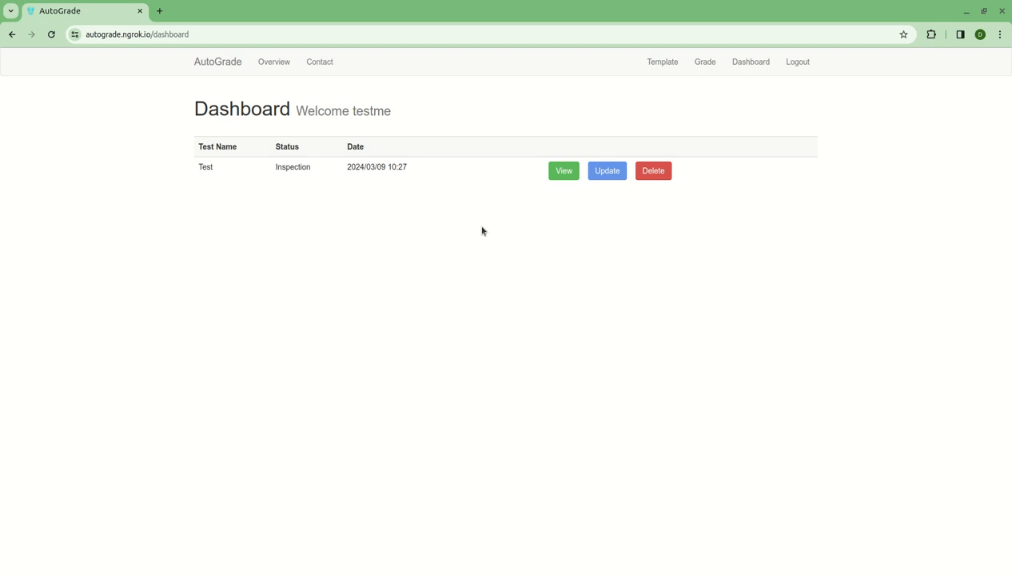
- Open the Overview page and read through it down to the pricing, feedback and video sections
left_click(270, 64)
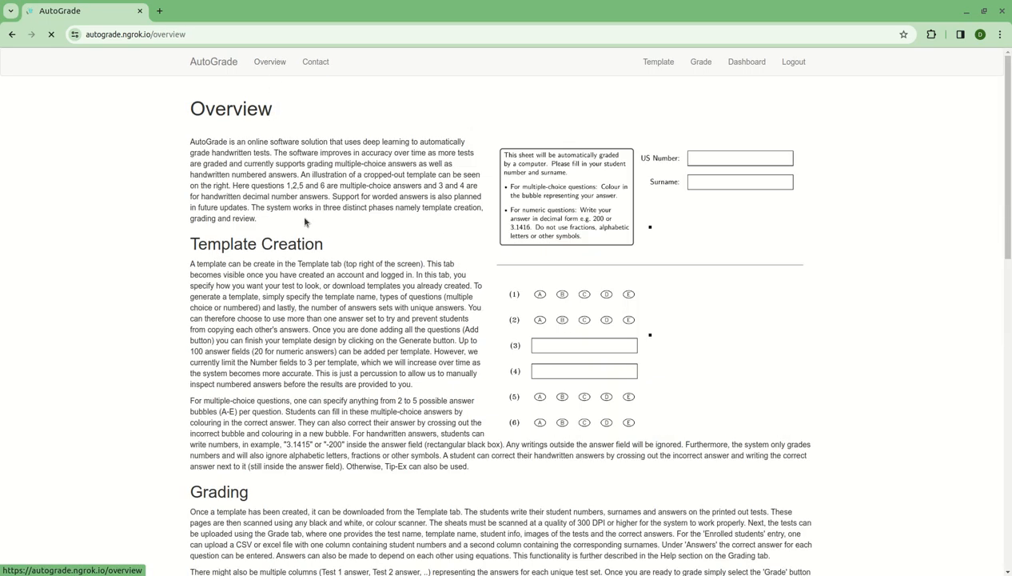
scroll(308, 222, "down", 10)
scroll(311, 227, "down", 2)
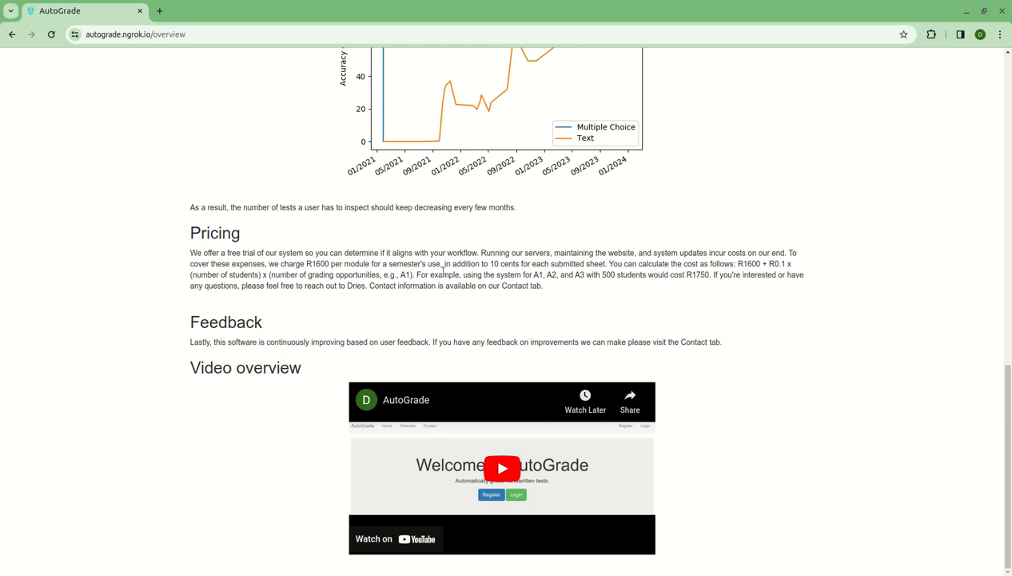
scroll(444, 271, "up", 15)
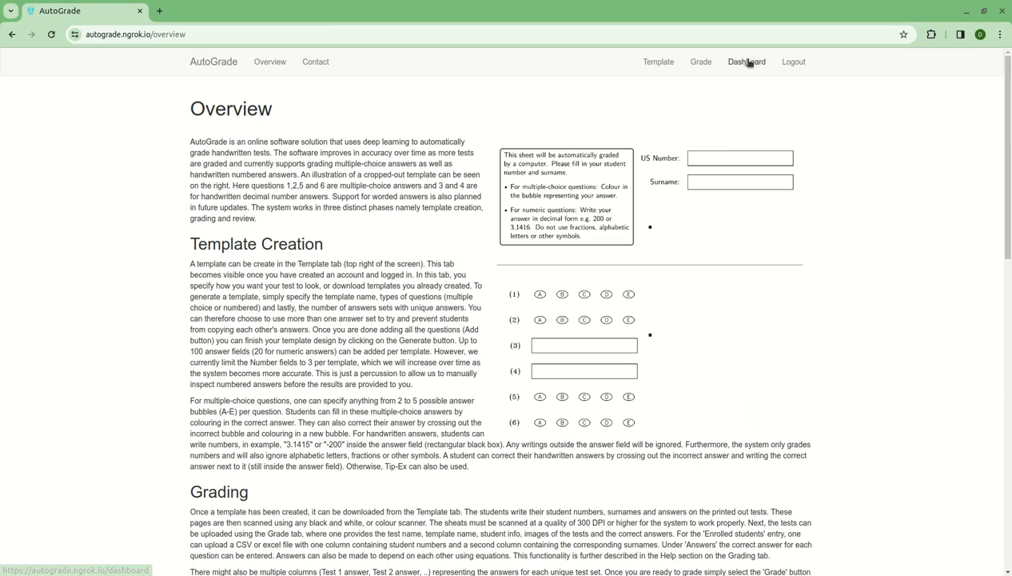
scroll(658, 197, "down", 15)
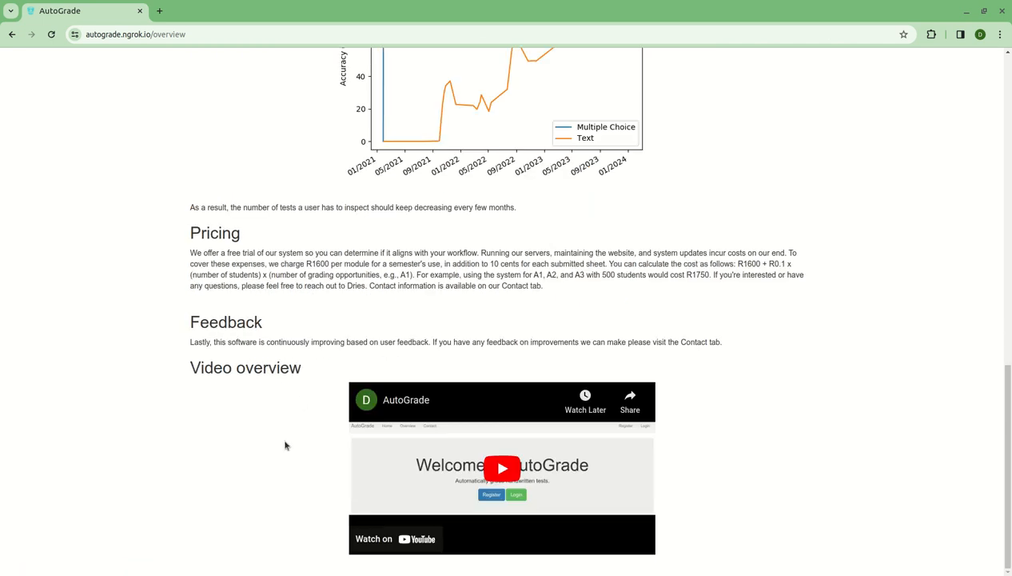
scroll(564, 252, "up", 15)
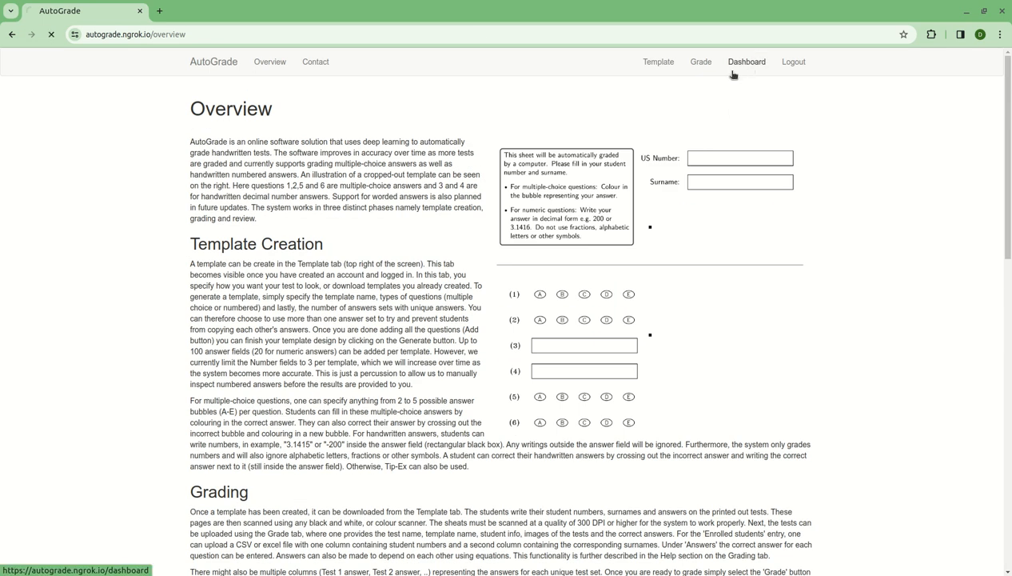
- Return to the dashboard and open the Test entry's scanned sheets for viewing
left_click(744, 64)
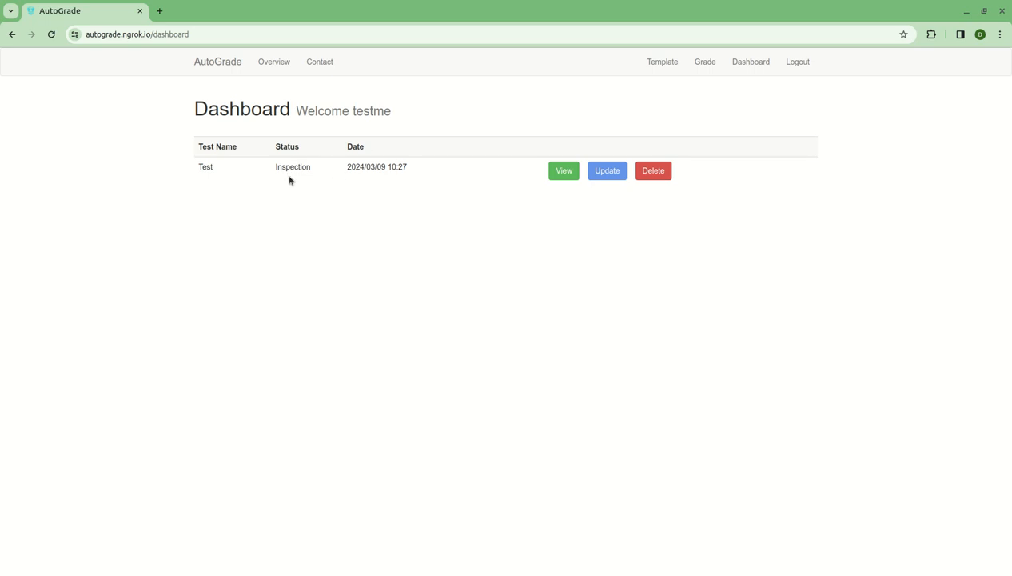
left_click(562, 177)
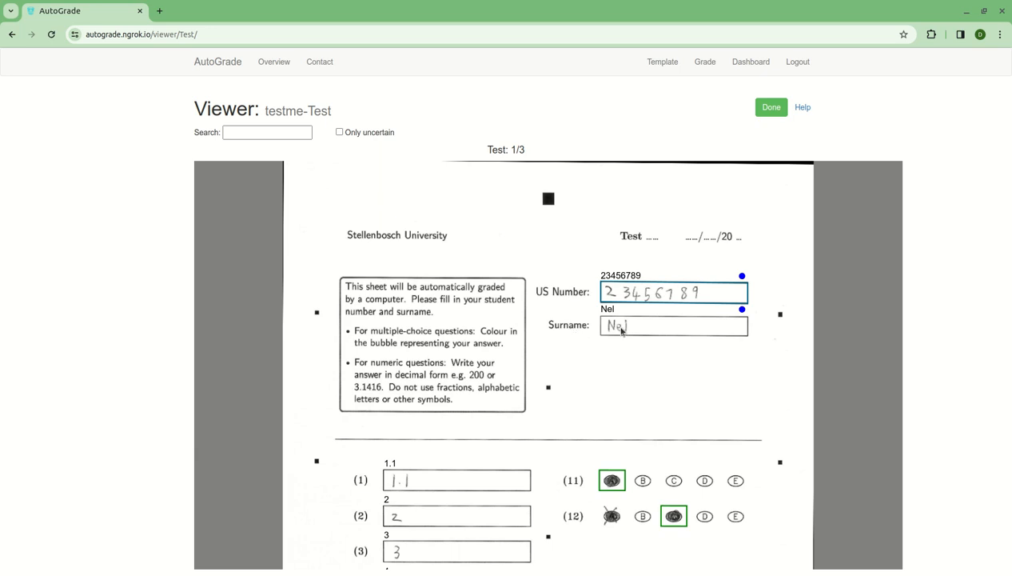
- Examine the first sheet's recognised student details, numeric answers and multiple-choice bubbles for questions 1 to 12
scroll(526, 346, "down", 1)
scroll(527, 345, "down", 2)
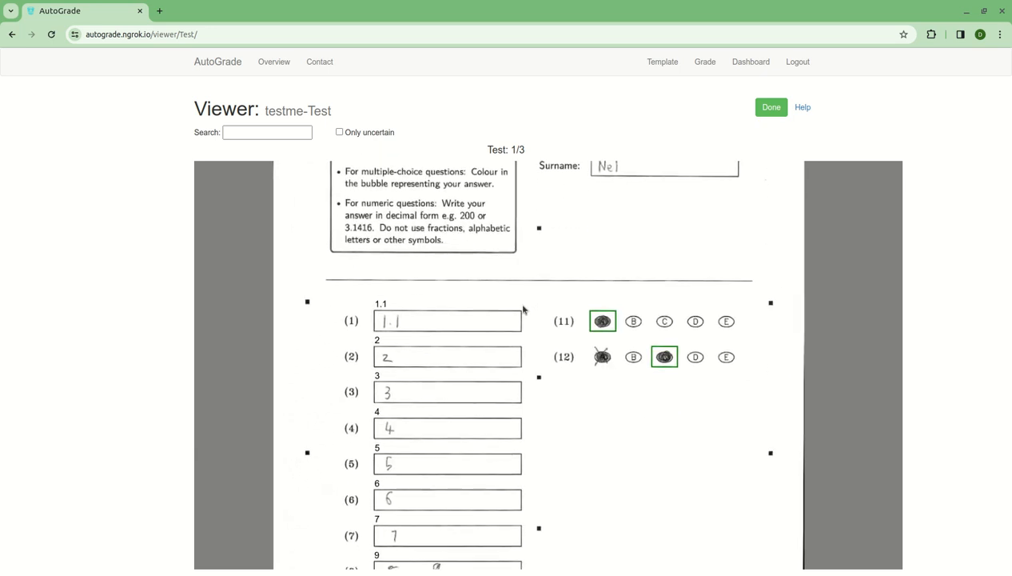
scroll(518, 298, "down", 1)
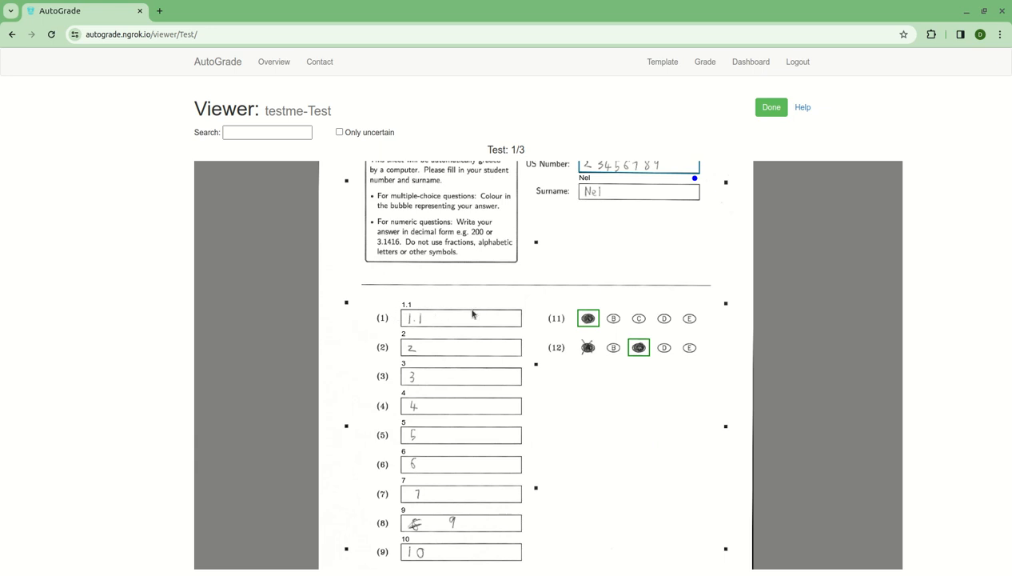
scroll(565, 388, "down", 3)
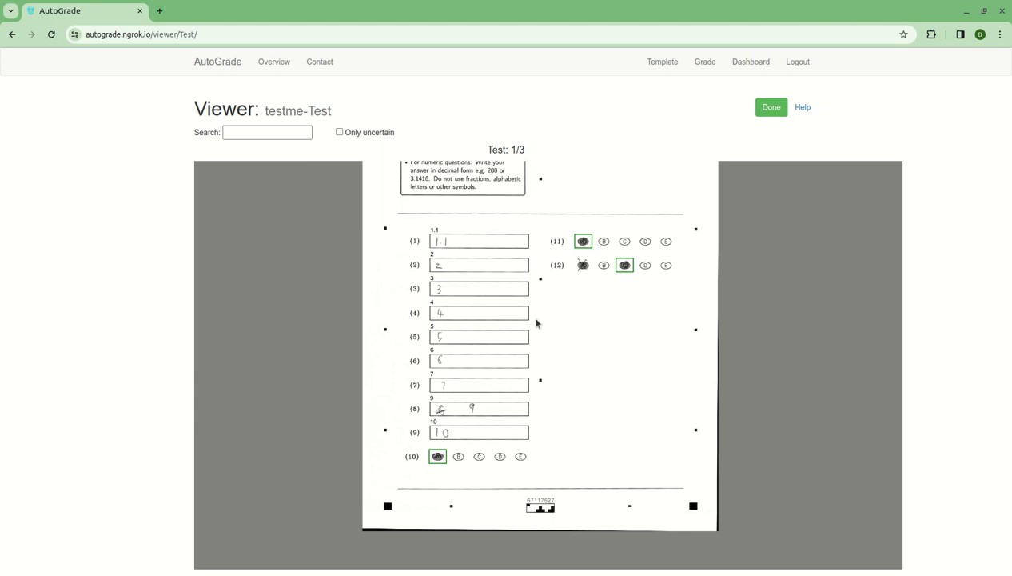
scroll(462, 334, "up", 1)
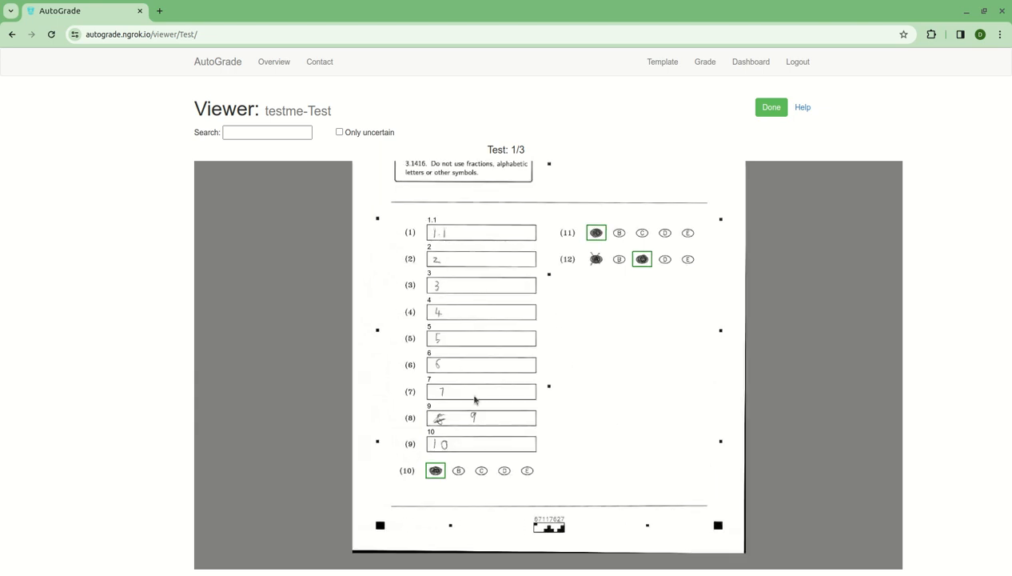
left_click_drag(596, 232, 586, 354)
scroll(550, 256, "up", 2)
left_click_drag(521, 221, 528, 264)
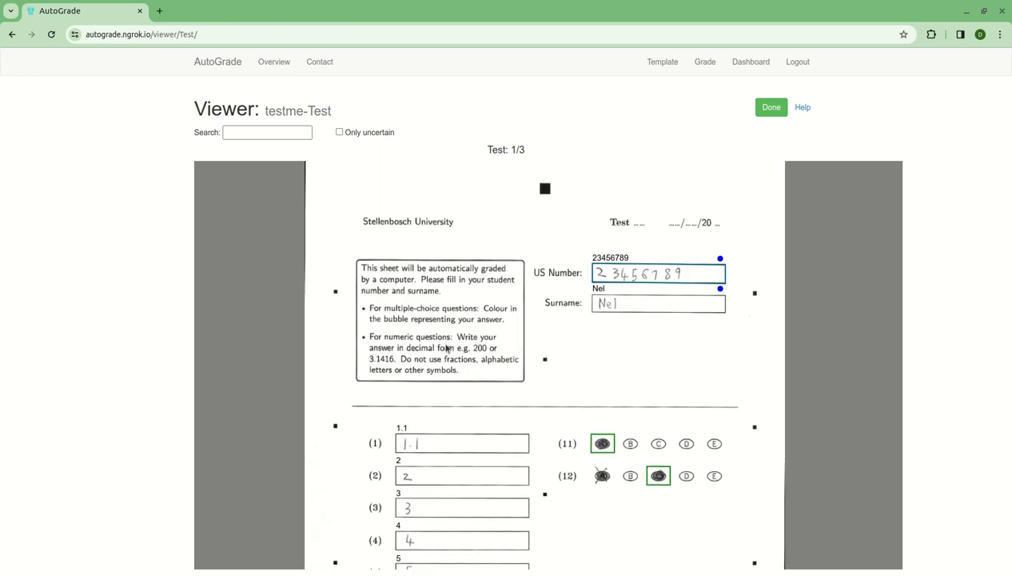
scroll(464, 294, "up", 2)
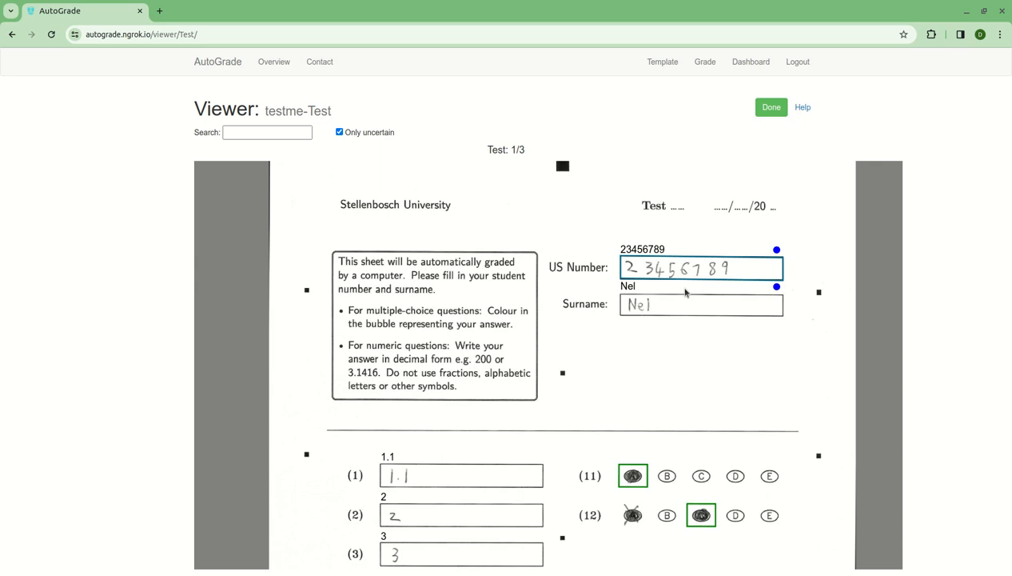
- Advance the selection from the US Number field to question 1's answer and inspect the answers below it
key("Tab")
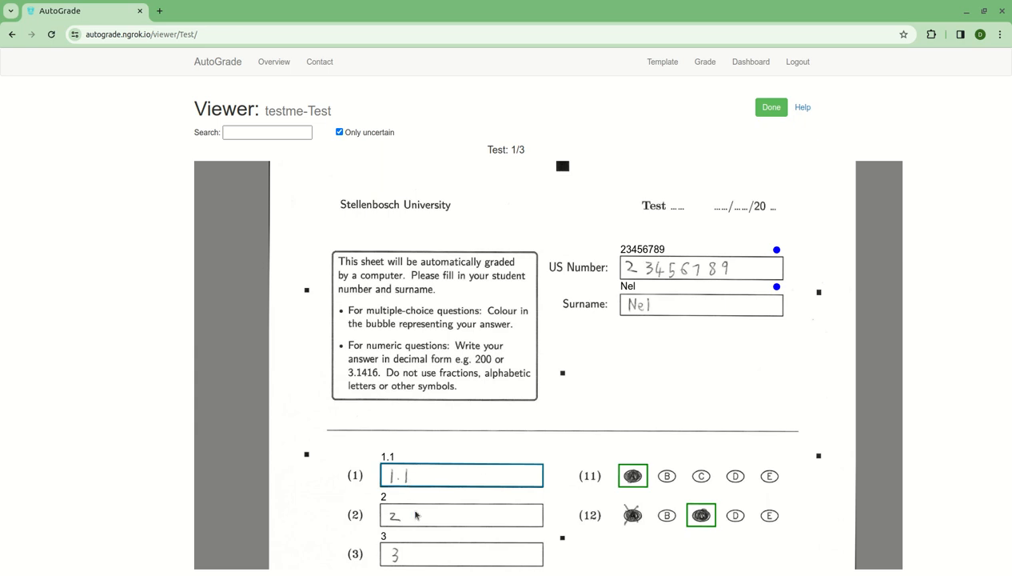
scroll(400, 392, "down", 2)
scroll(400, 392, "down", 1)
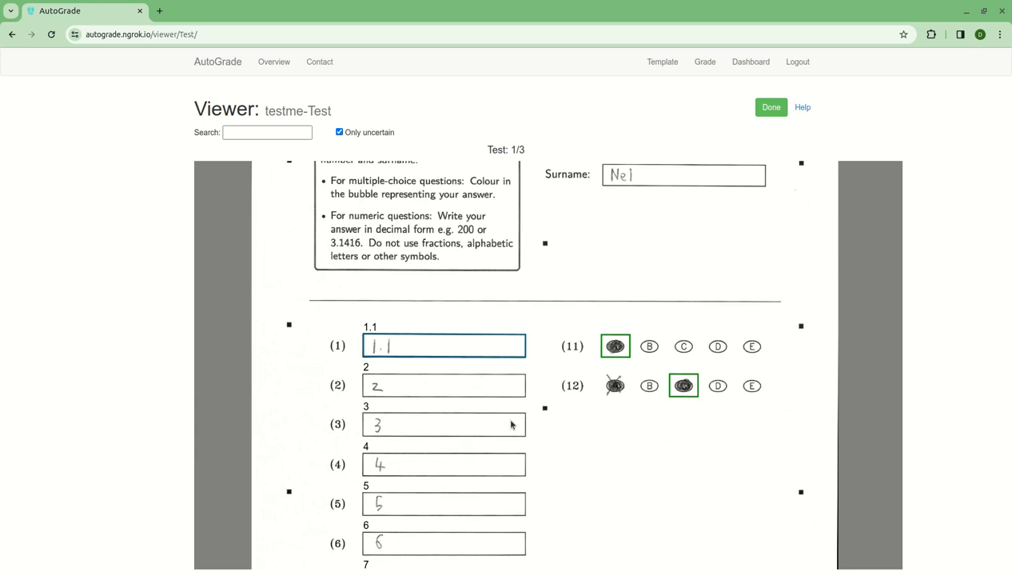
scroll(560, 289, "up", 1)
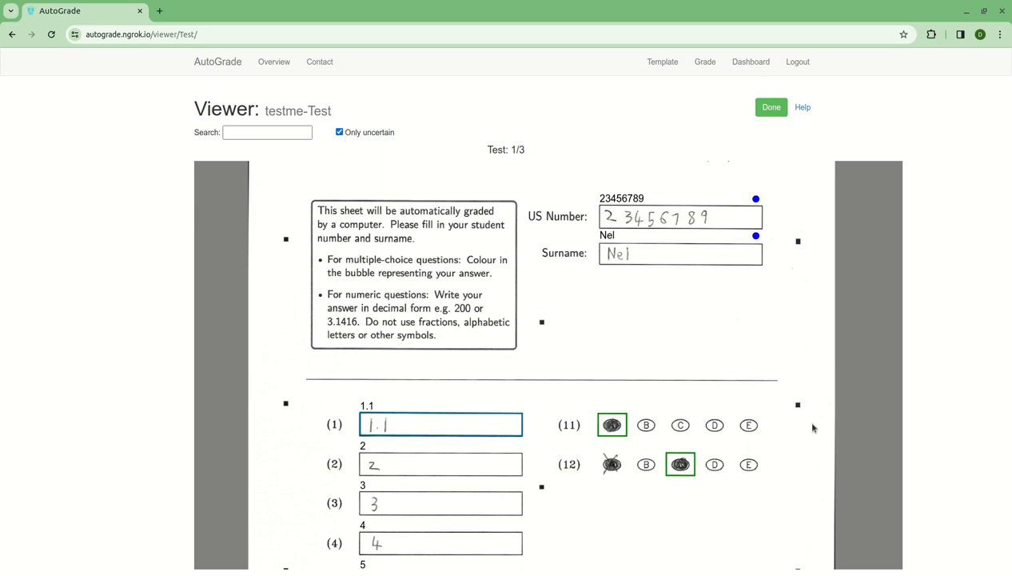
left_click_drag(505, 503, 497, 436)
- Turn off the uncertain-only filter and review the student details in the header of the sheet
left_click(340, 132)
left_click_drag(490, 227, 488, 366)
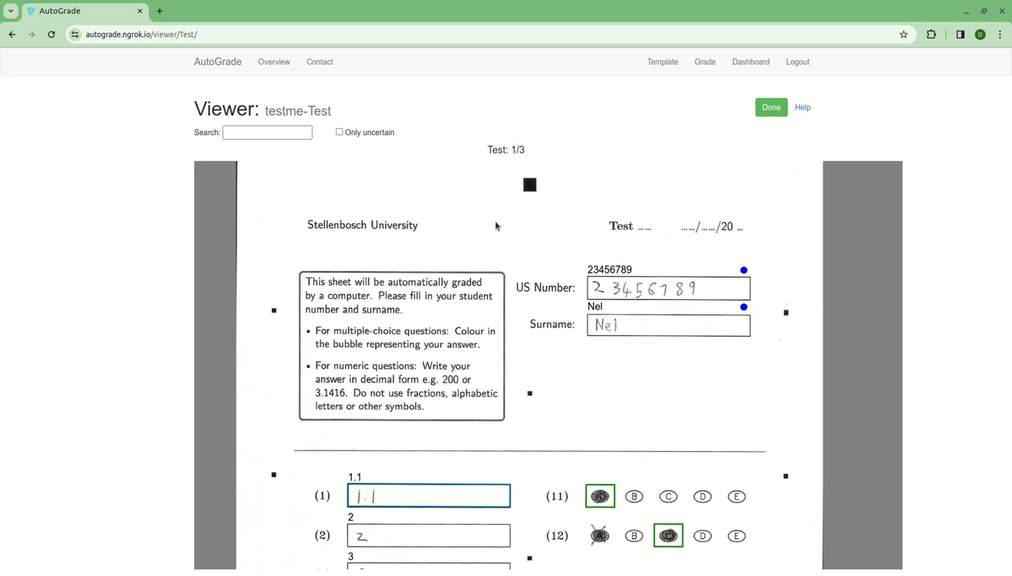
left_click_drag(516, 323, 533, 344)
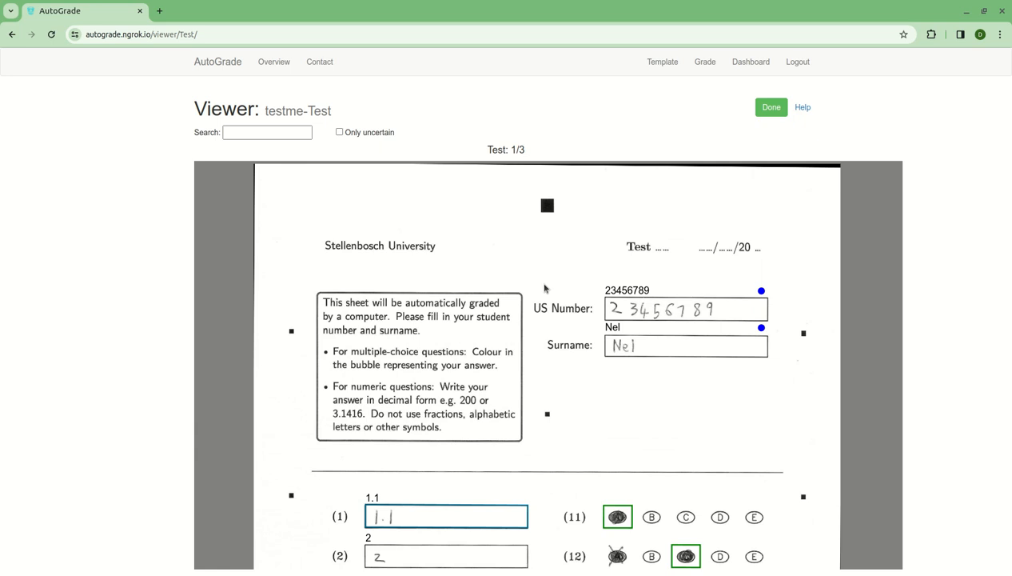
left_click_drag(557, 284, 547, 287)
left_click_drag(514, 294, 518, 189)
- Examine the first test sheet as a whole page and up close around the student details
scroll(518, 189, "down", 5)
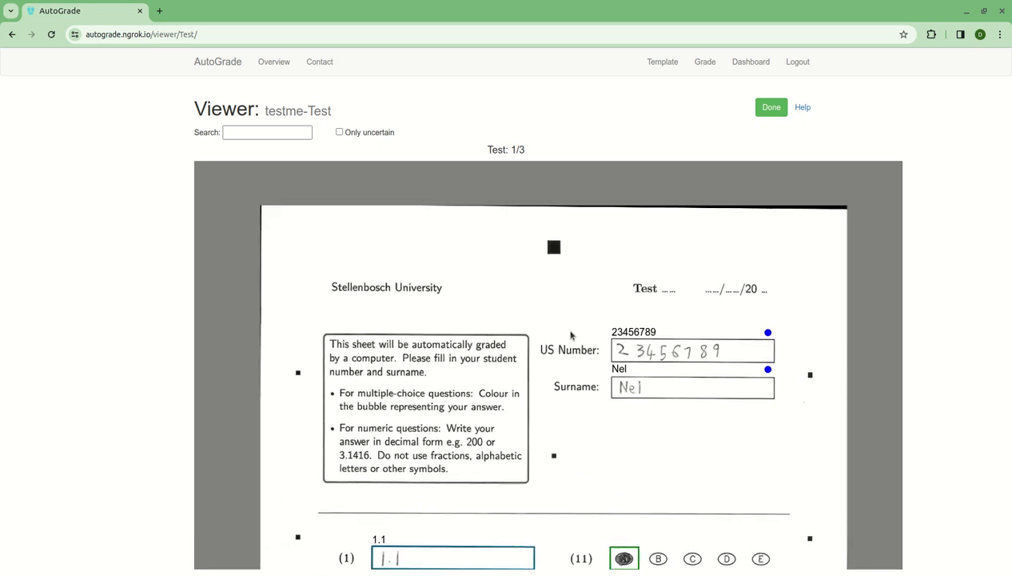
scroll(565, 281, "up", 3)
scroll(566, 282, "down", 3)
scroll(567, 281, "up", 2)
scroll(568, 281, "down", 3)
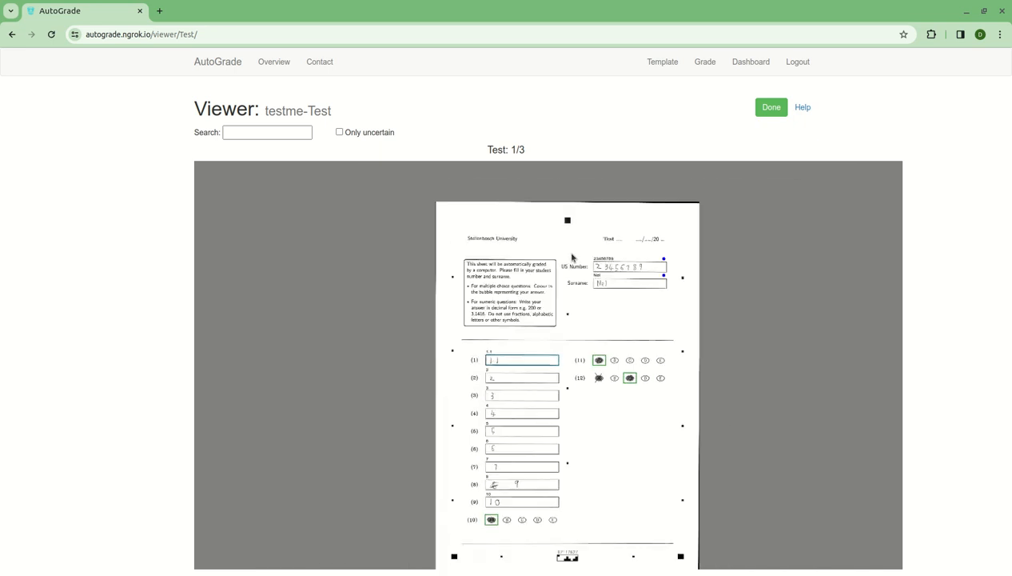
scroll(569, 264, "up", 3)
scroll(565, 269, "down", 3)
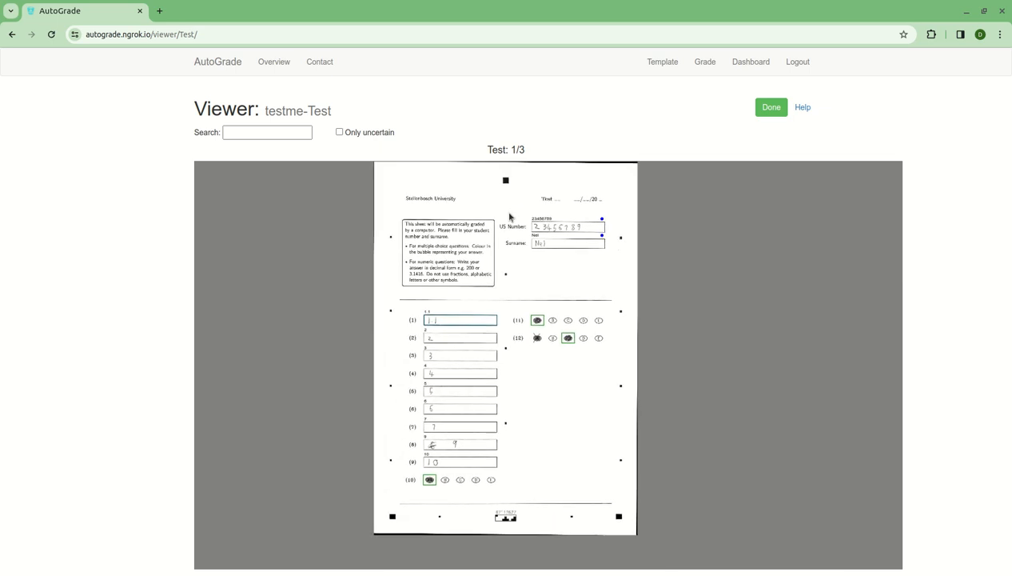
scroll(520, 264, "up", 3)
left_click_drag(524, 254, 568, 364)
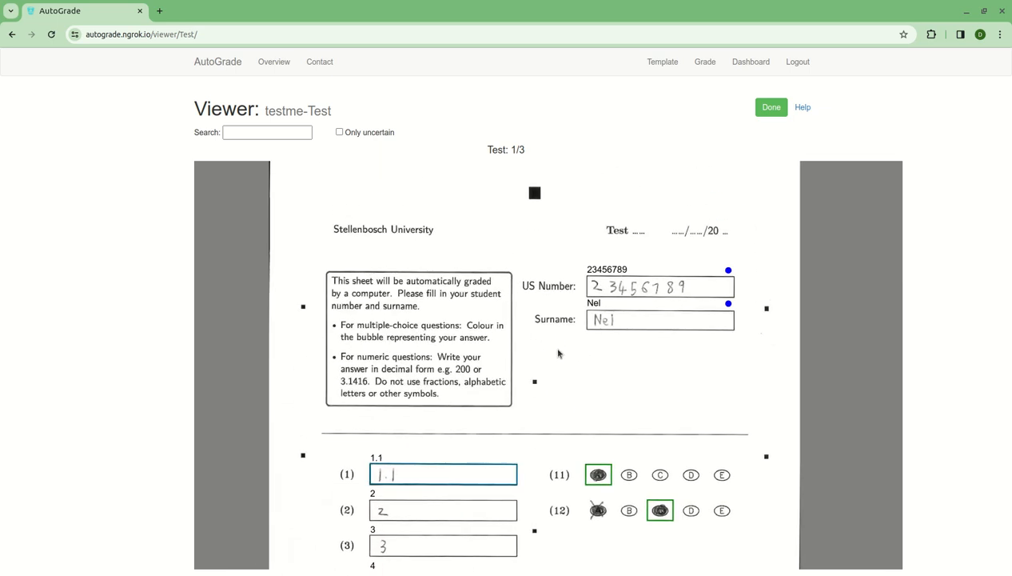
- Move the field selection up to US Number and from there down to Surname
key("Down")
key("Up")
key("Up")
key("Up")
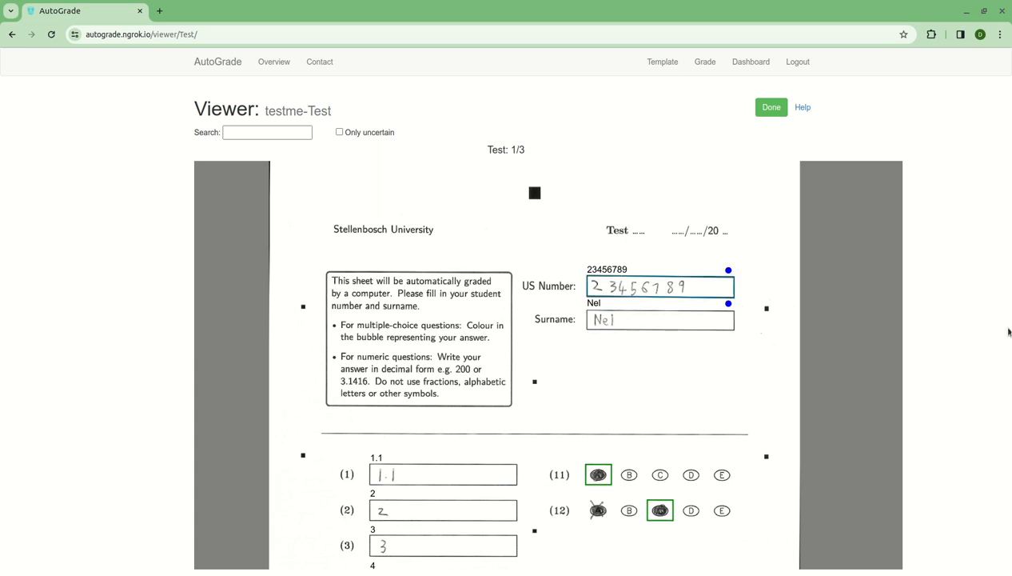
key("Down")
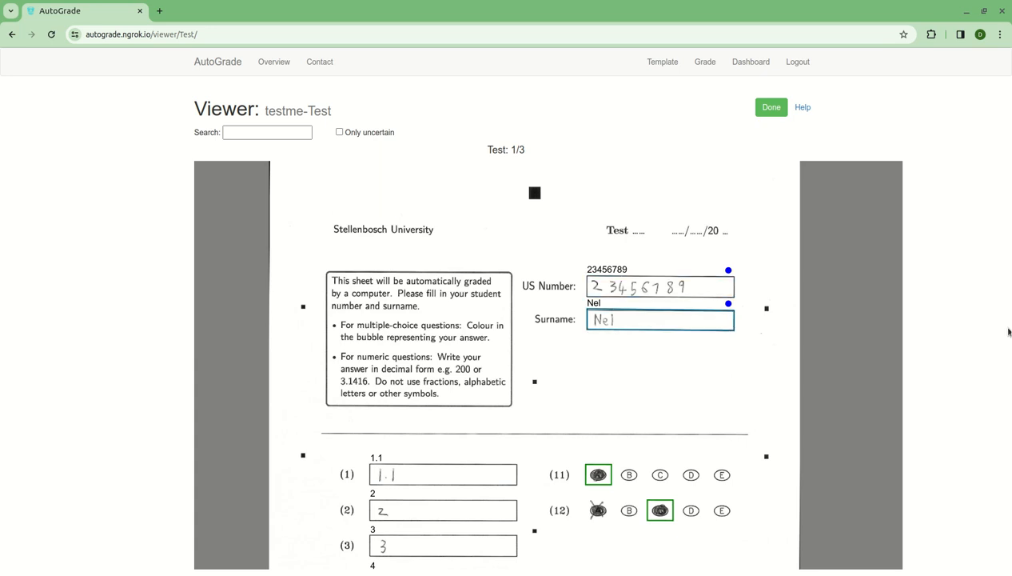
- Step the selection down through the numeric answers and multiple-choice questions to question 12
key("Down")
key("Down")
key("Up")
key("Up")
key("Down")
key("Down")
key("Down")
key("Down")
key("Down")
key("Down")
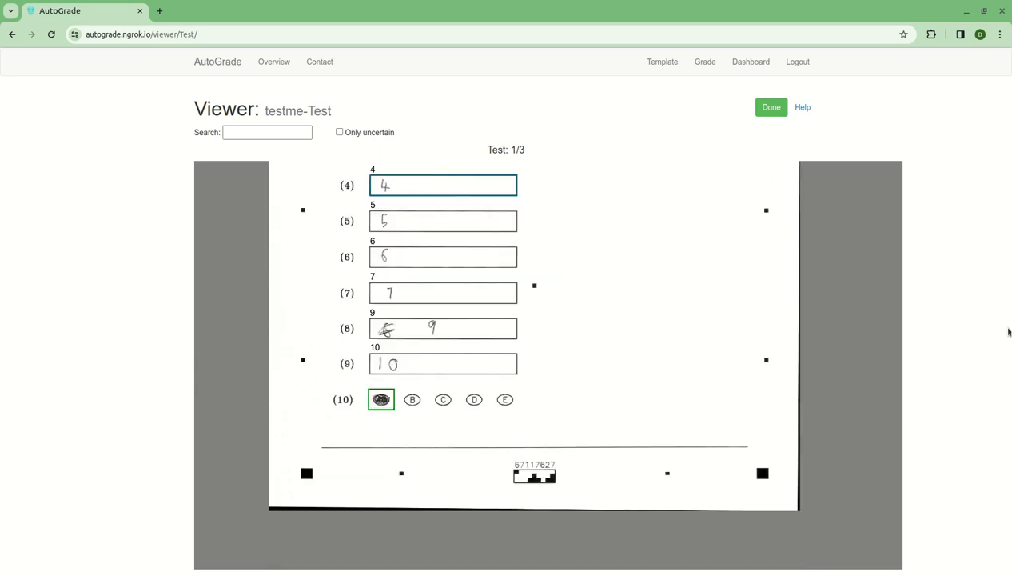
key("Down")
key("Down")
key("Down")
key("Down")
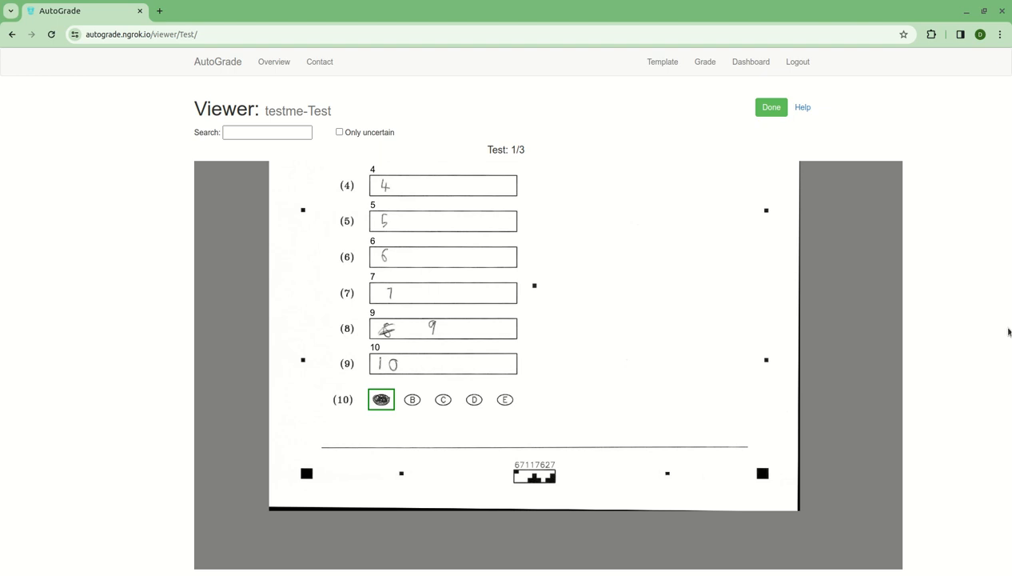
key("Down")
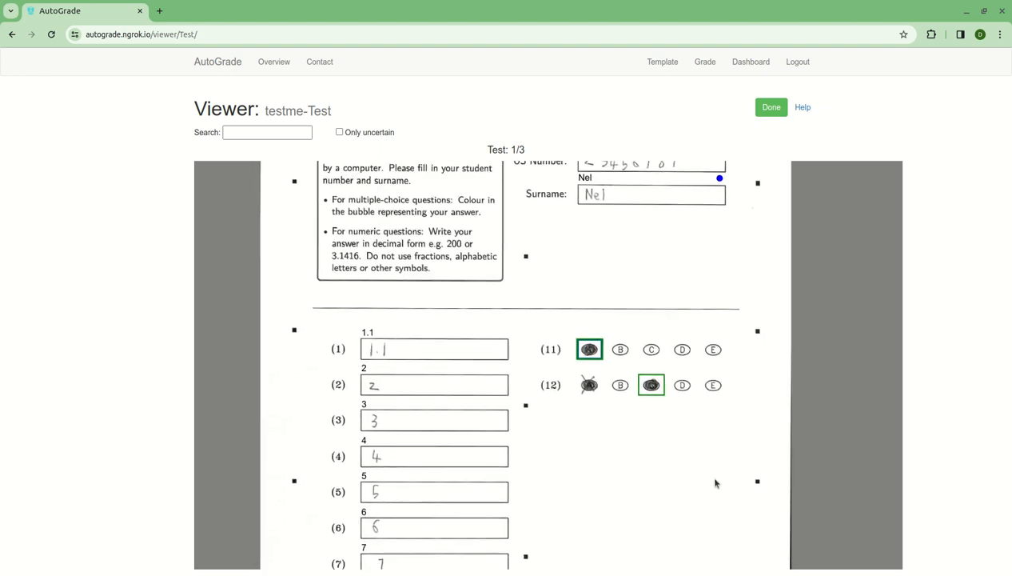
key("Down")
key("Down")
key("Down")
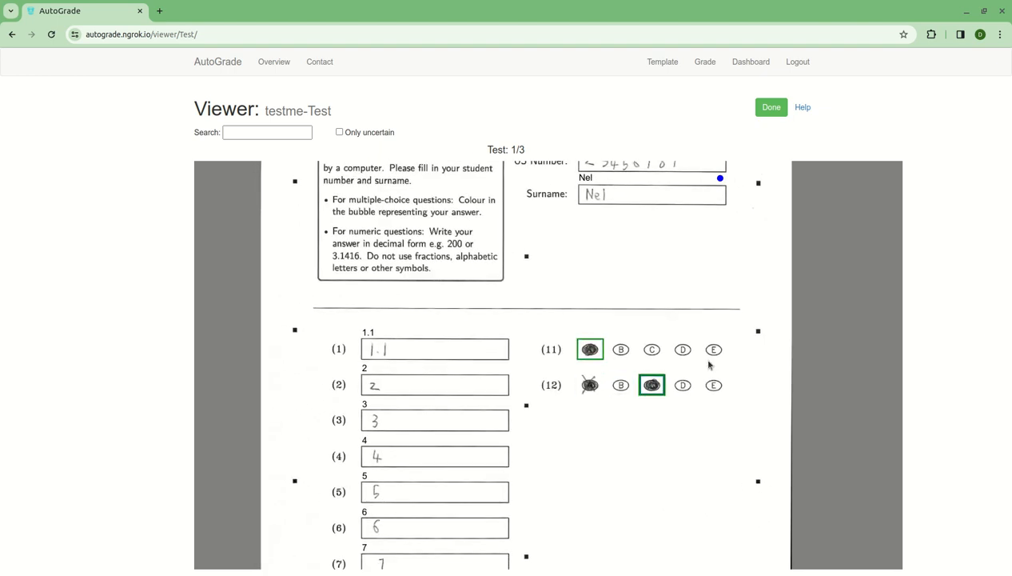
- Move the selection back and forth across the answer bubbles of questions 11 and 12
key("Right")
key("Left")
key("Right")
key("Up")
key("Down")
key("Up")
key("Down")
key("Left")
key("Left")
key("Right")
key("Right")
key("Right")
key("Left")
key("Left")
key("Left")
key("Left")
key("Right")
key("Left")
key("Right")
key("Right")
key("Left")
key("Left")
key("Right")
key("Right")
- Change question 12's answer by marking bubble A and clearing bubble C
key("Left")
key("Left")
key("space")
key("Right")
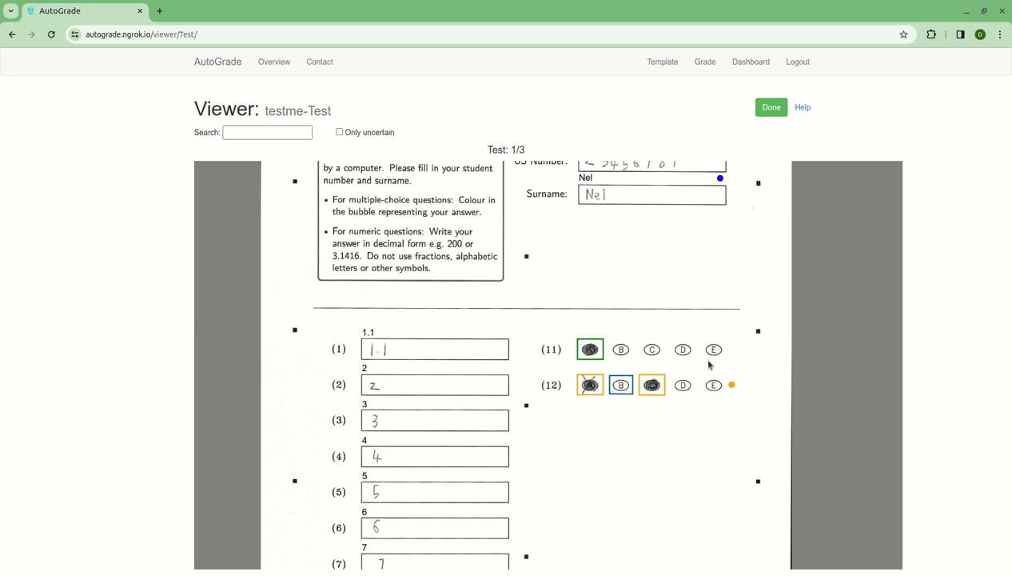
key("Left")
key("Right")
key("Right")
key("Return")
key("Up")
key("Right")
key("Right")
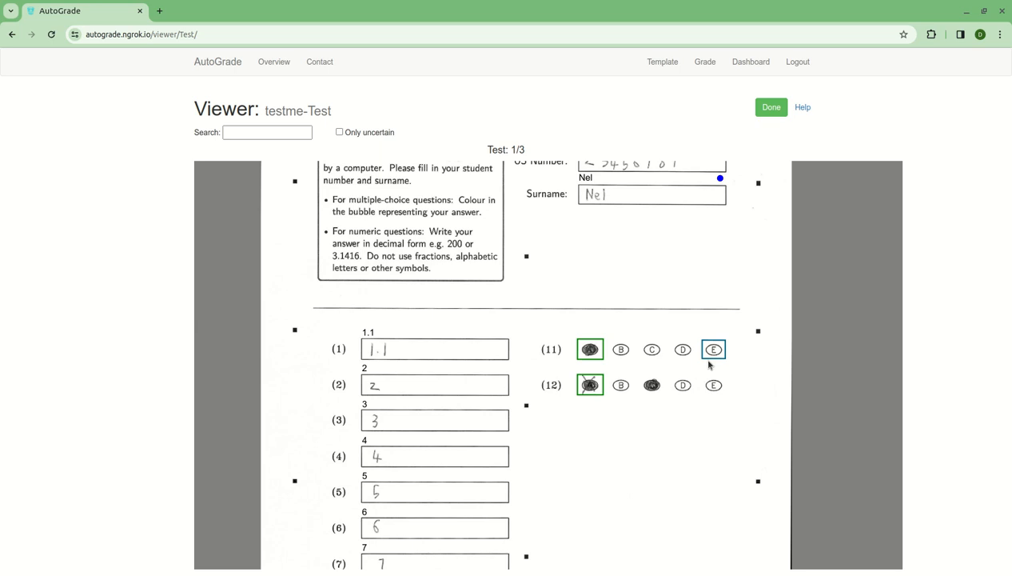
- Reverse the change to question 12 by marking bubble C and clearing bubble A
key("Down")
key("Left")
key("Left")
key("space")
key("Left")
key("Left")
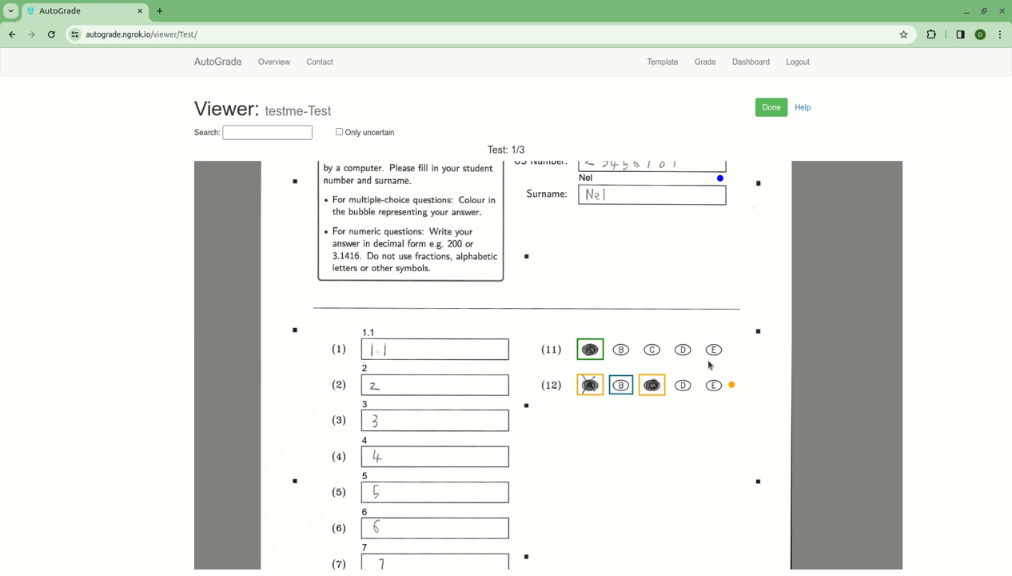
key("Return")
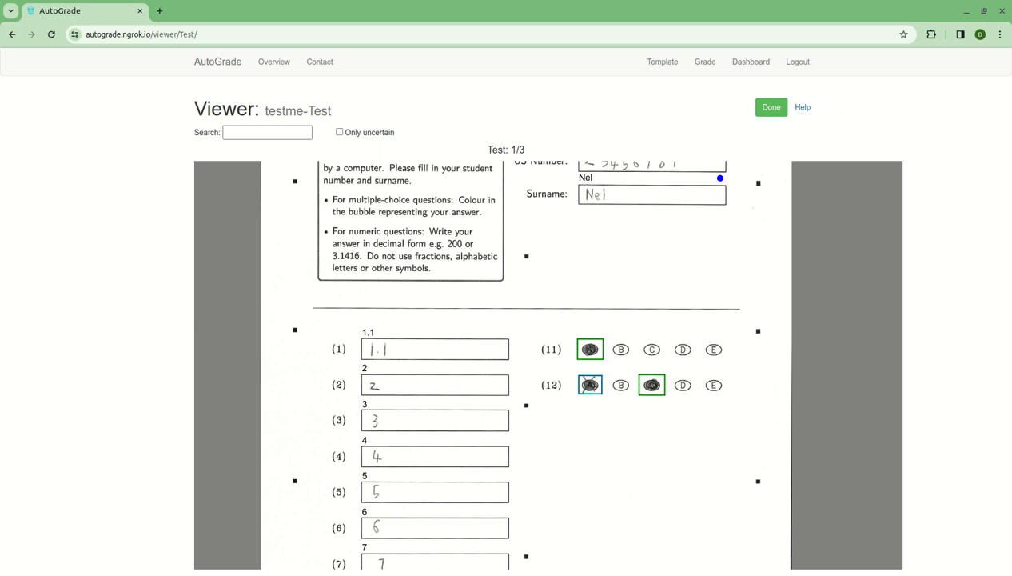
- Move the selection back up to question 5's answer field and view the complete answer list
key("Up")
key("Up")
key("Up")
key("Up")
key("Up")
key("Up")
key("Up")
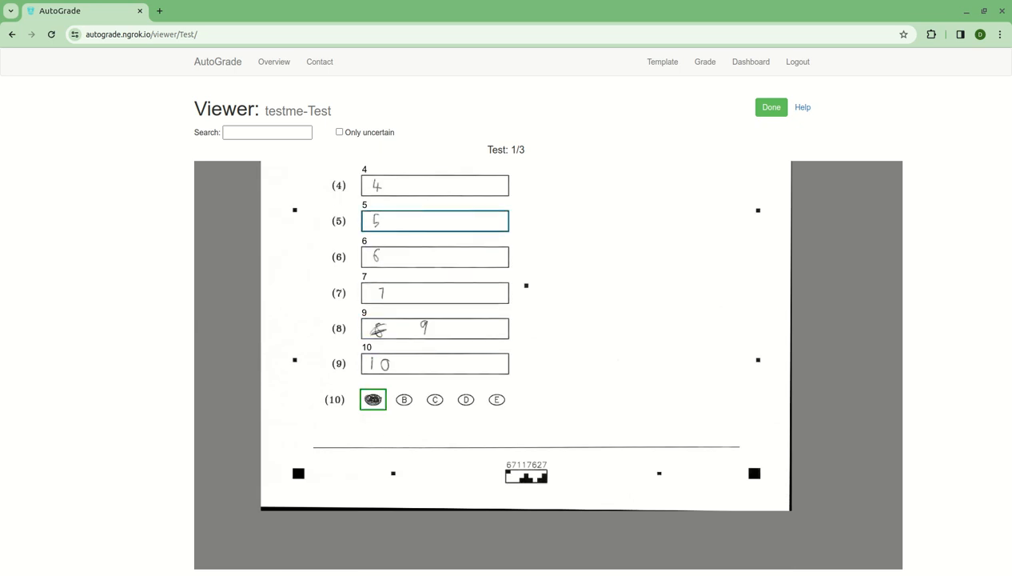
scroll(391, 280, "up", 1)
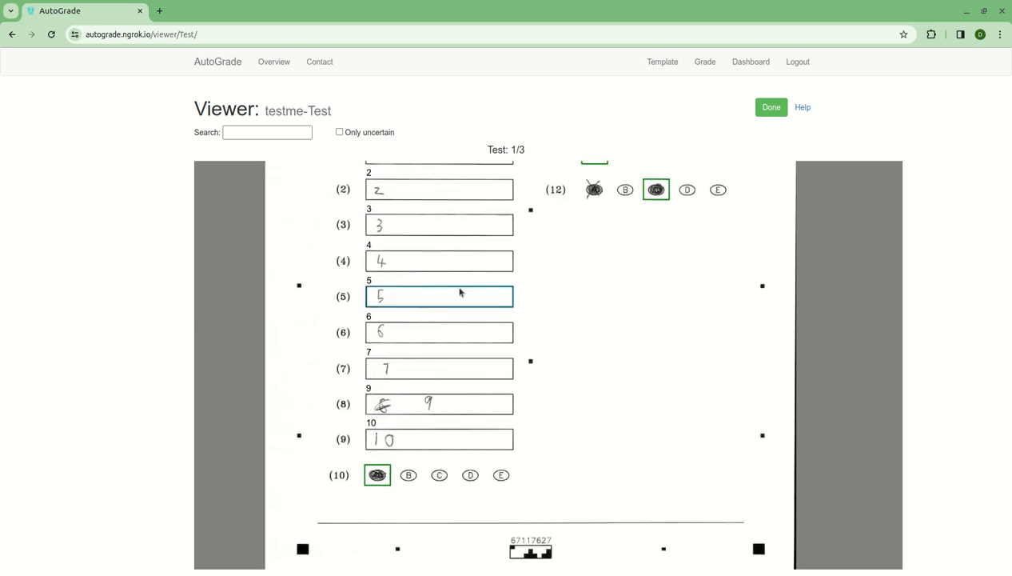
scroll(494, 296, "down", 1)
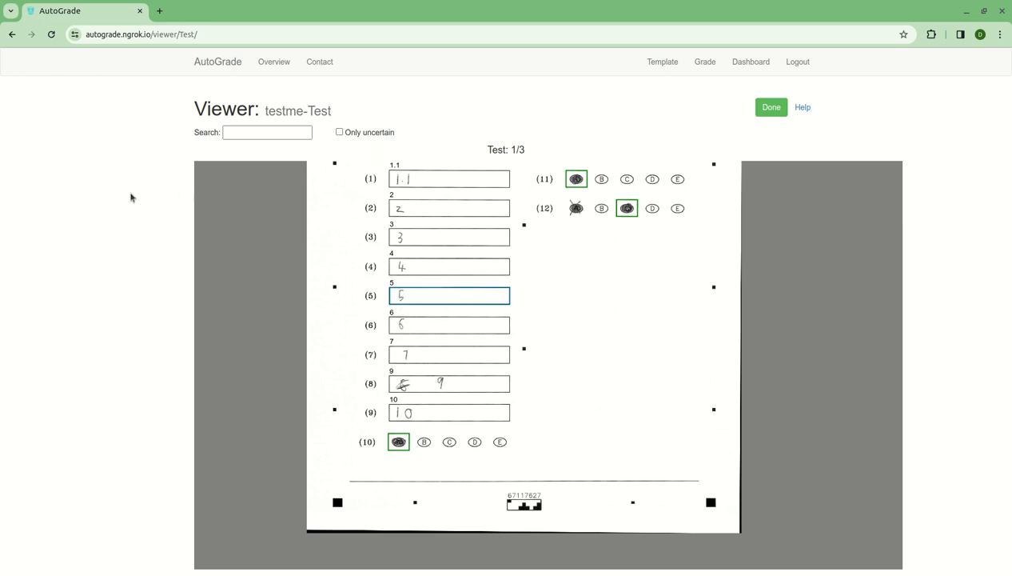
- Open the second test sheet and bring its recognised answers into view
key("Right")
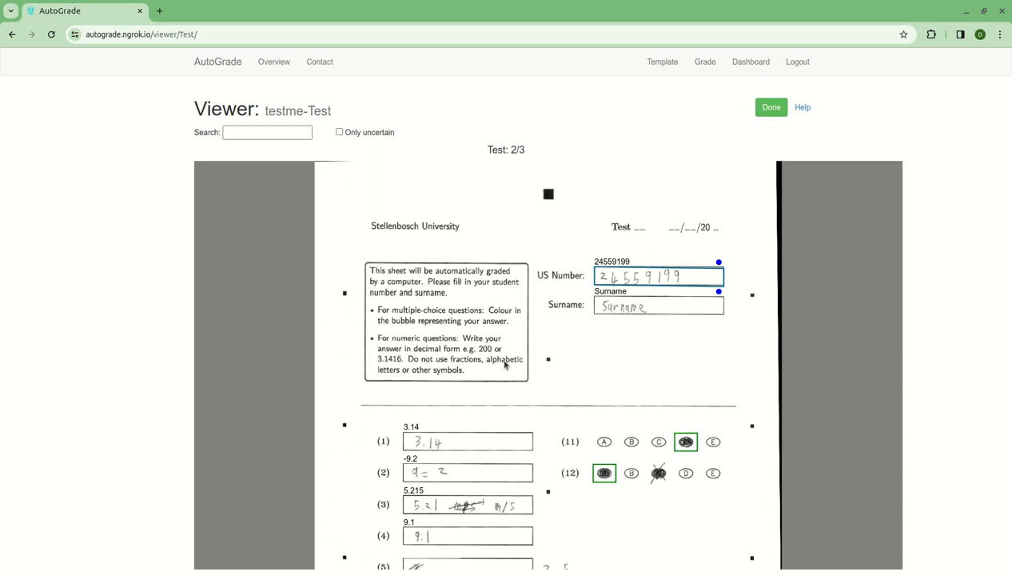
scroll(549, 378, "down", 5)
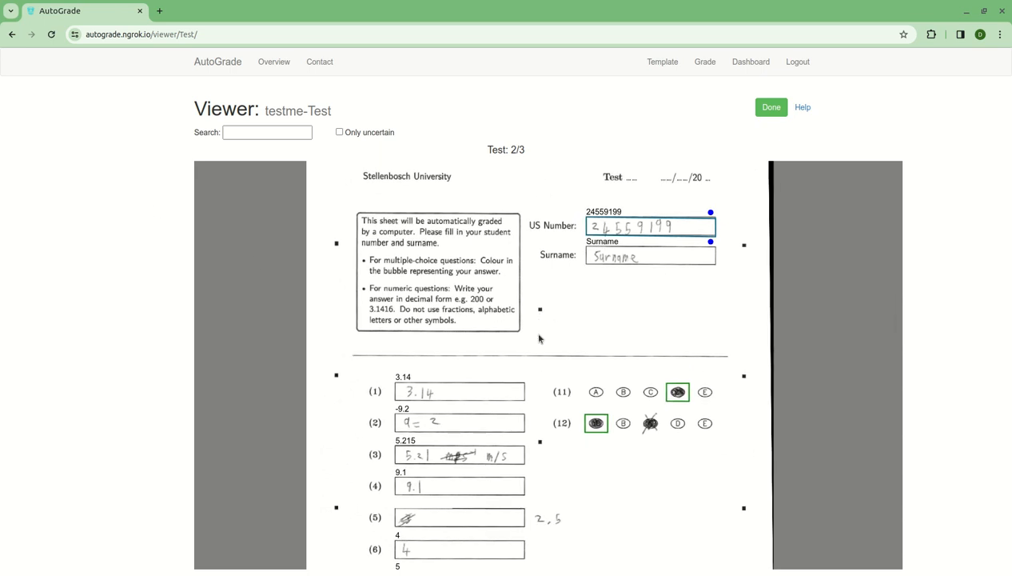
scroll(474, 365, "up", 2)
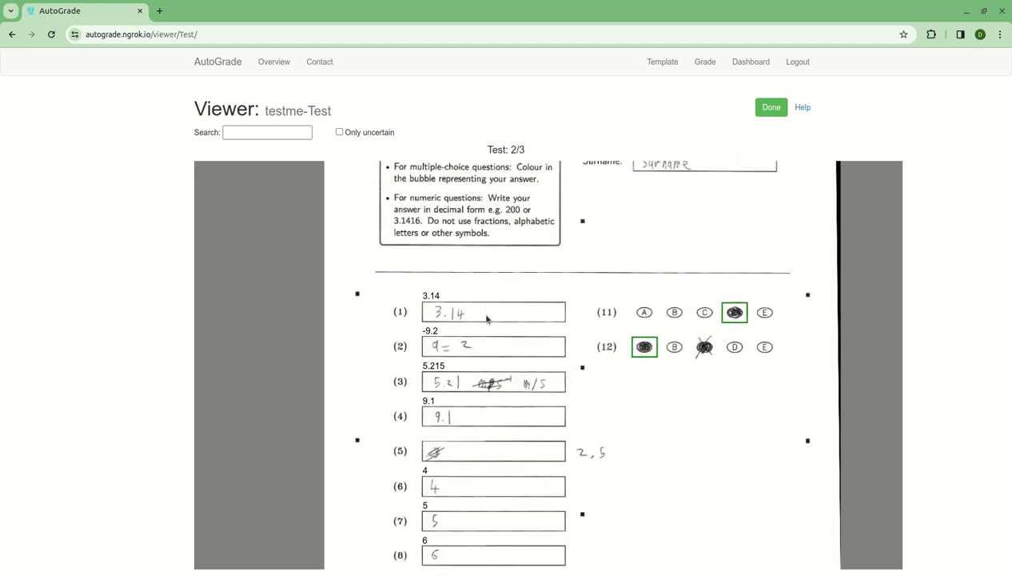
- Correct the recognised answers on the second sheet, setting question 2 to 2 and question 3 to 5.21
key("Tab")
key("Tab")
key("Tab")
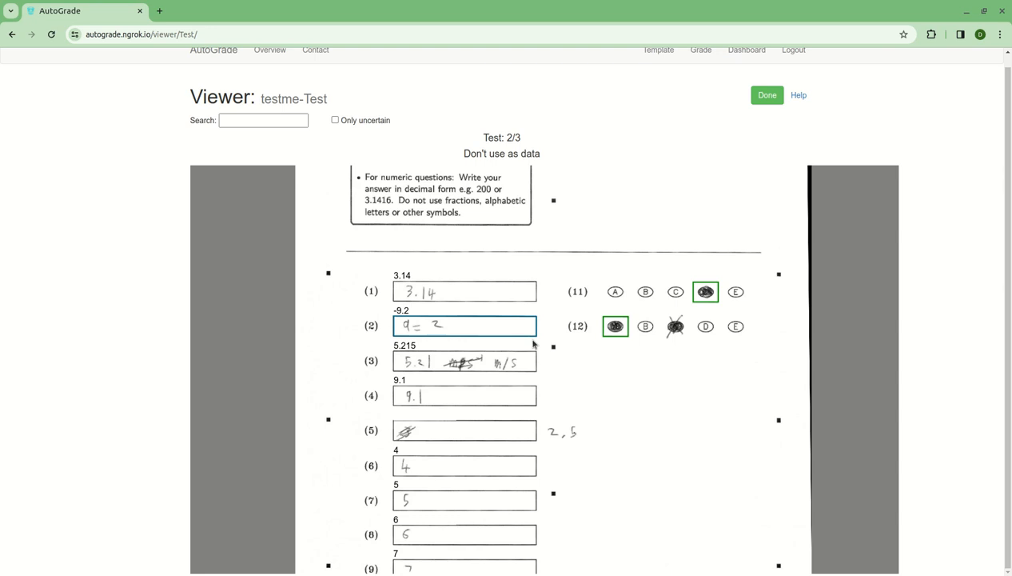
key("BackSpace")
key("BackSpace")
key("BackSpace")
key("BackSpace")
type("2")
key("Tab")
key("BackSpace")
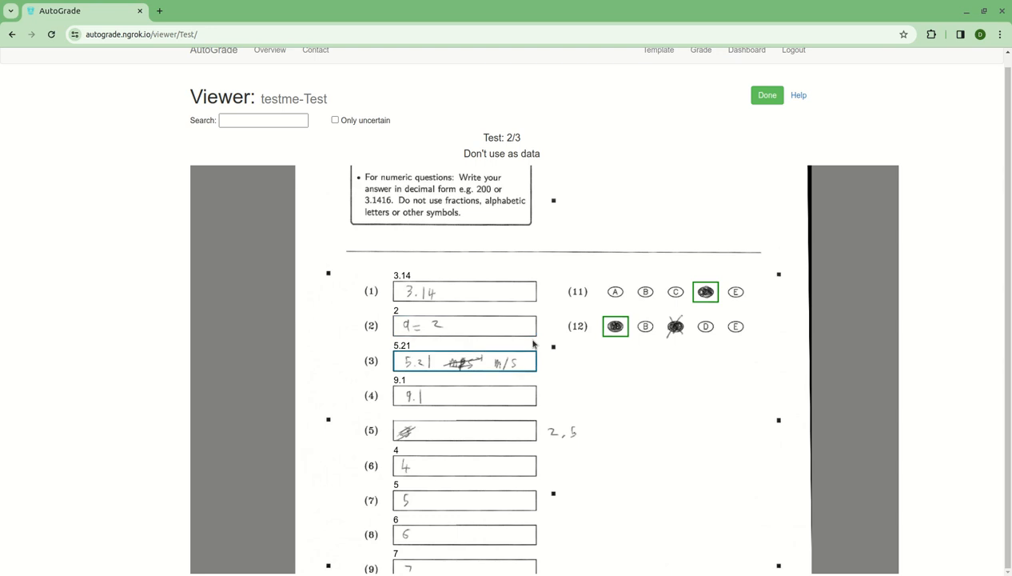
- Enter 2.5 as the answer to question 5 and move the selection on to question 7
key("Tab")
key("Tab")
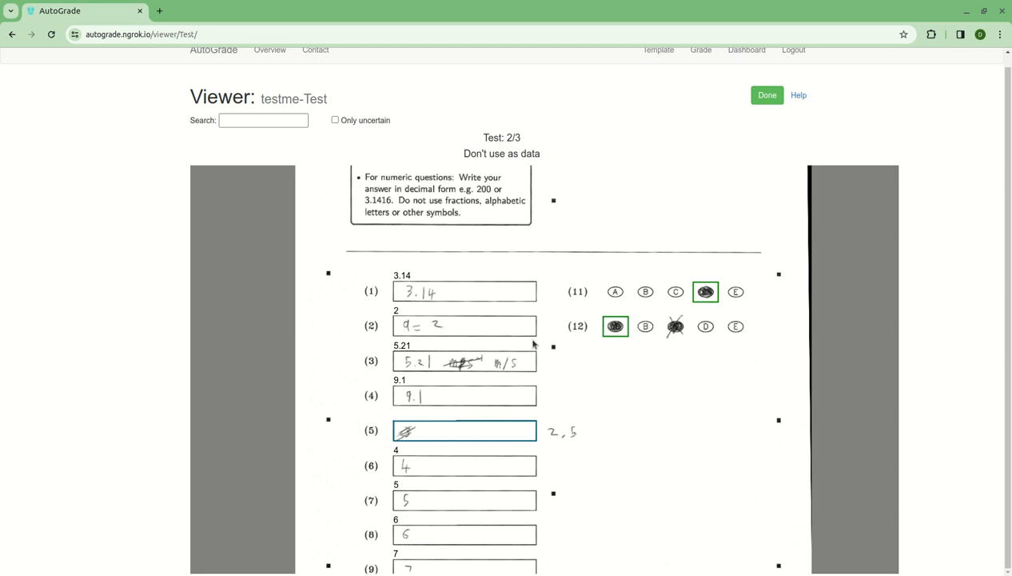
type("2.5")
left_click_drag(563, 467, 552, 431)
key("Tab")
key("Tab")
key("Tab")
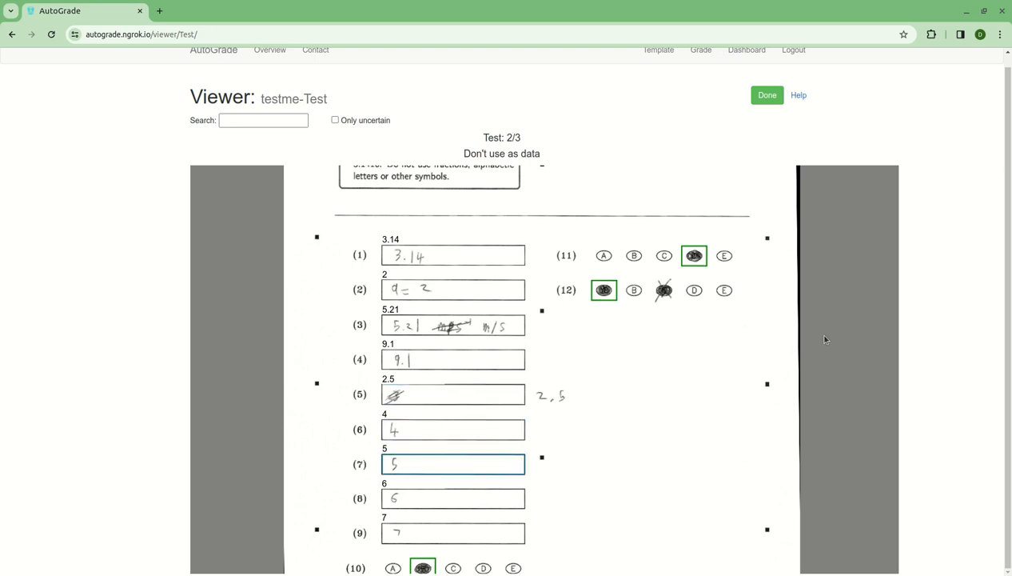
- Move the selection from question 7 back to the US Number field of the same sheet
left_click_drag(685, 459, 657, 406)
left_click_drag(627, 303, 630, 311)
scroll(630, 314, "up", 3)
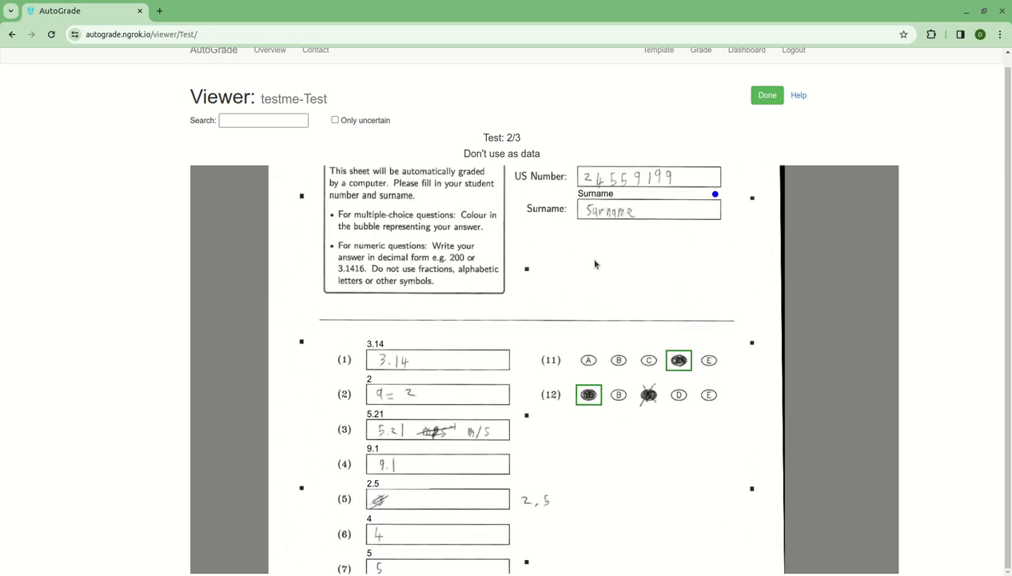
key("shift+Tab")
key("shift+Tab")
key("shift+Tab")
key("shift+Tab")
key("shift+Tab")
key("shift+Tab")
key("shift+Tab")
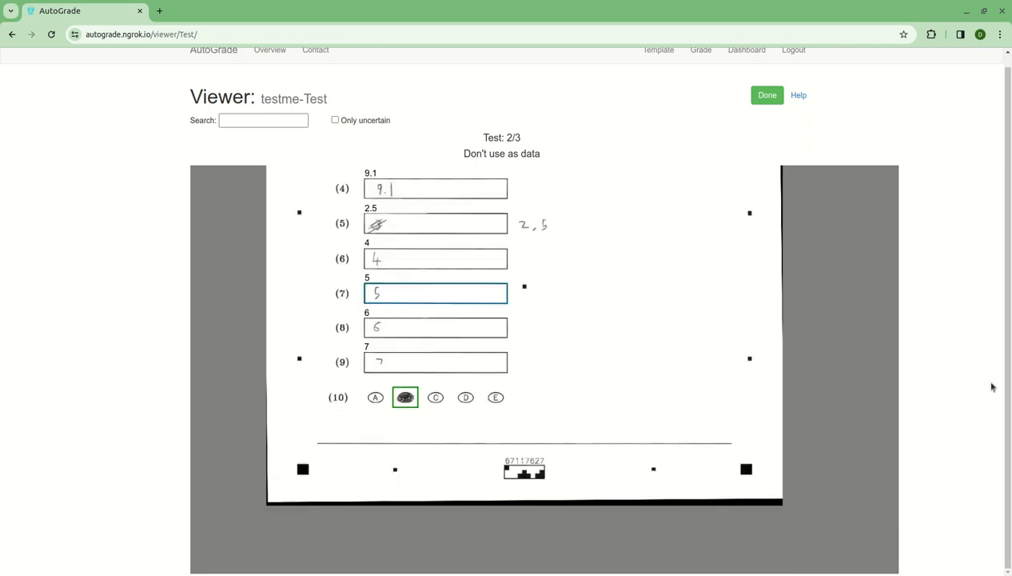
key("shift+Tab")
key("shift+Tab")
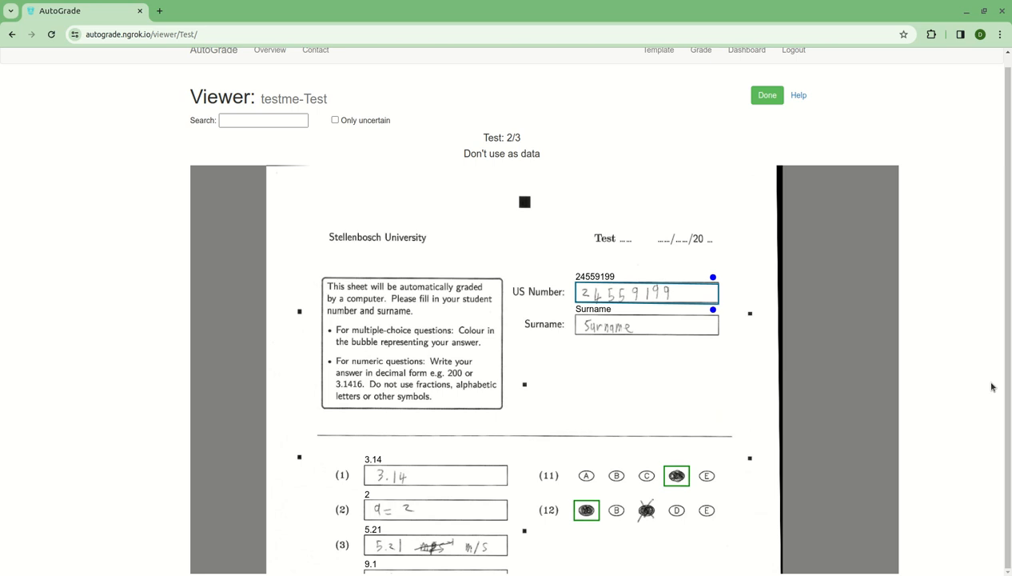
- Re-enter the last two digits of the student's US Number and move on to the surname field
key("BackSpace")
key("BackSpace")
type("99")
key("Tab")
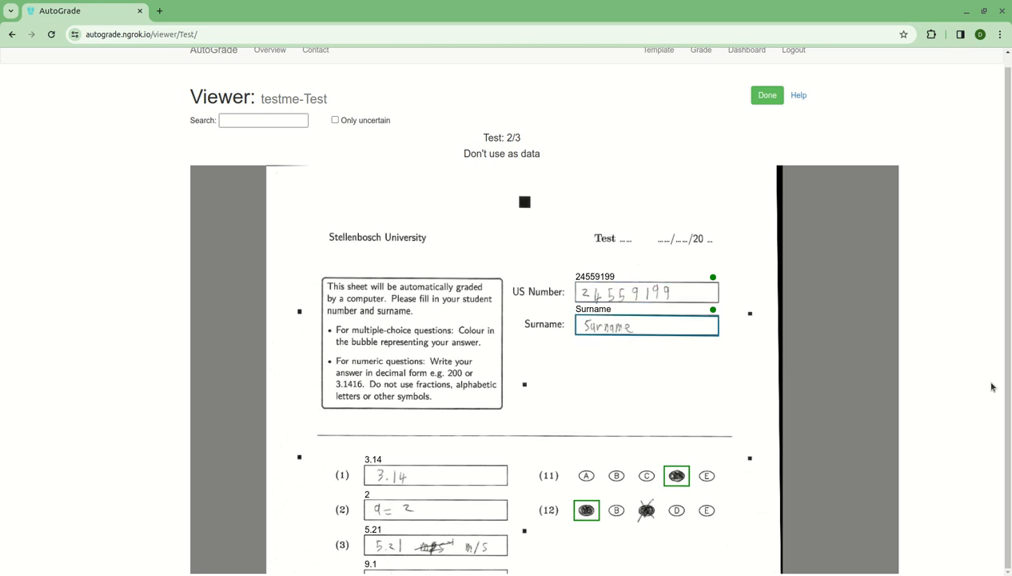
- Delete the last two letters of the recognised surname and go back to the US Number field
key("BackSpace")
key("BackSpace")
key("shift+Tab")
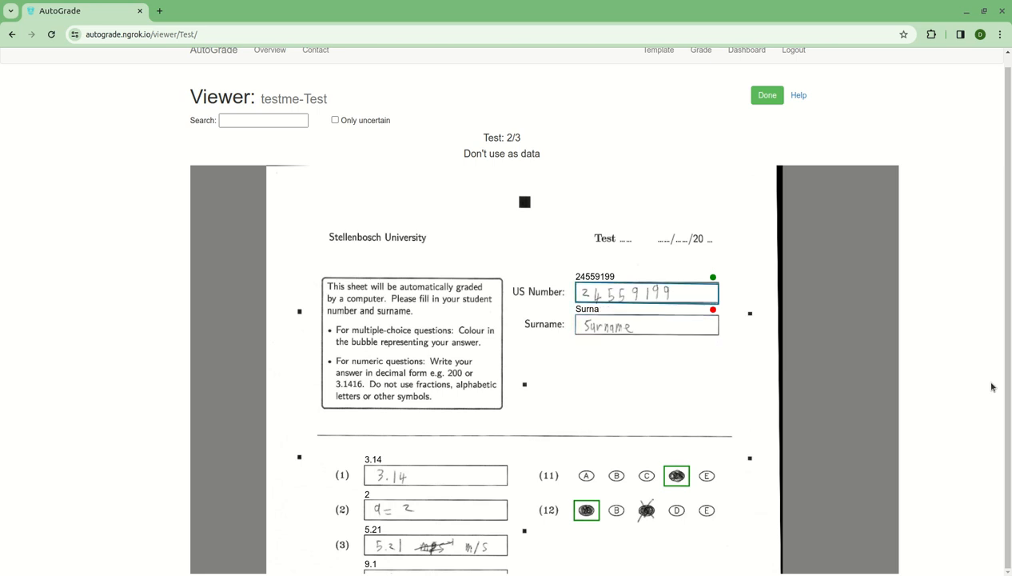
- Delete and restore the ending of the US Number, re-entering its last digit to refill the matching surname
key("BackSpace")
key("BackSpace")
key("ctrl+z")
key("ctrl+z")
key("ctrl+z")
key("BackSpace")
type("9")
key("Tab")
key("Tab")
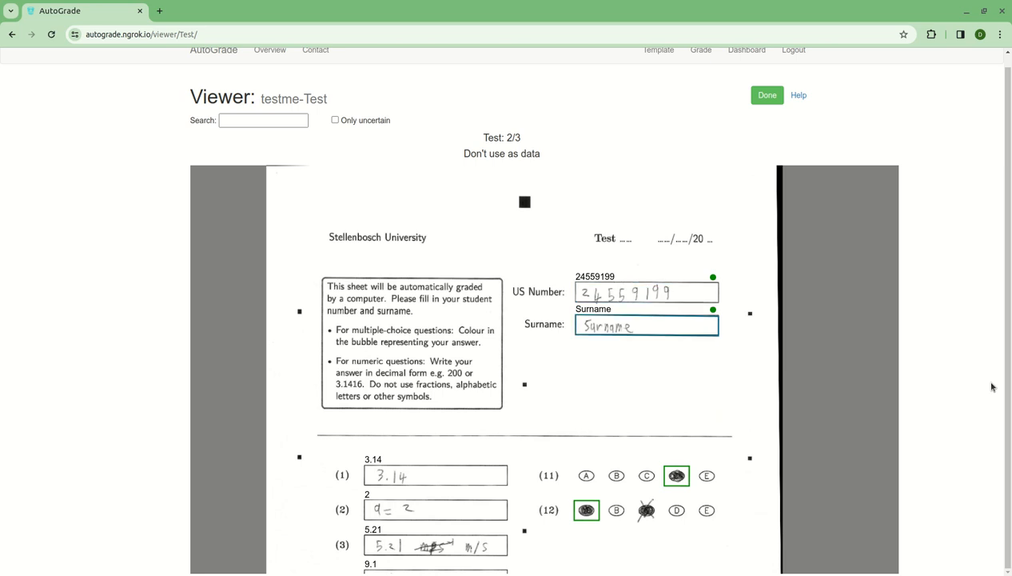
- Advance to the third test sheet and check its student details and recognised answers
key("shift+Tab")
key("shift+Tab")
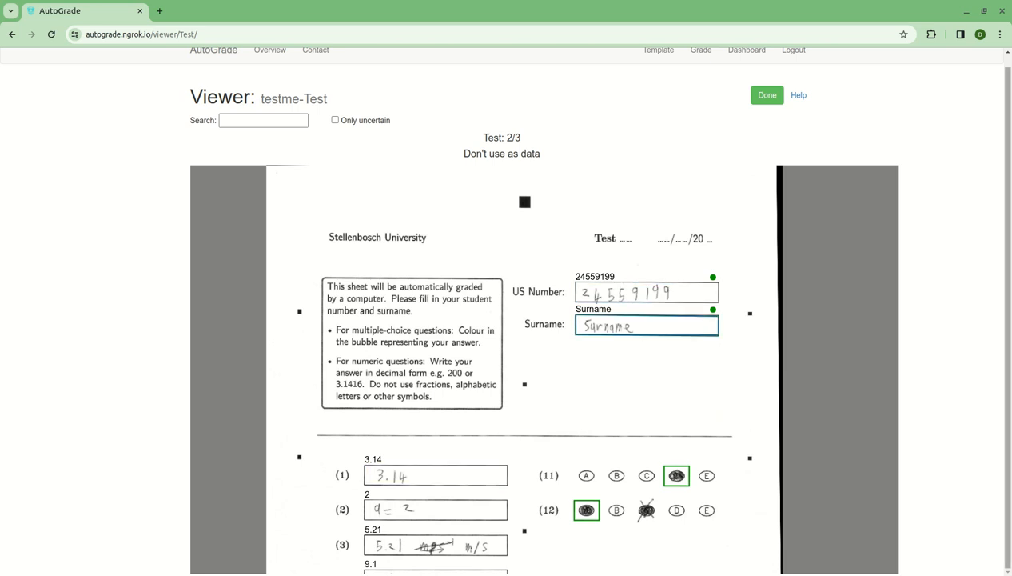
key("Return")
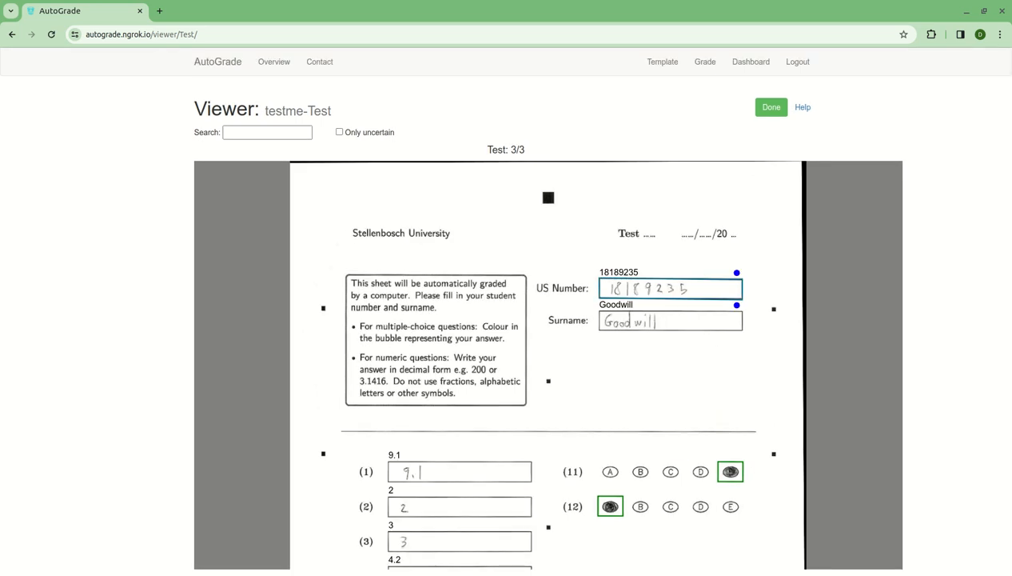
scroll(647, 350, "down", 1)
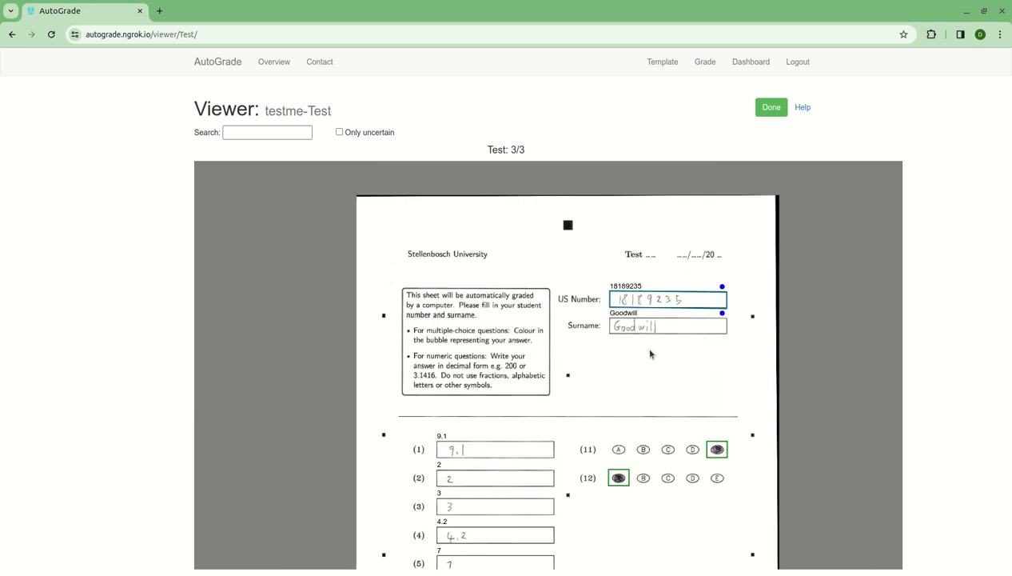
scroll(549, 400, "down", 1)
scroll(487, 427, "down", 3)
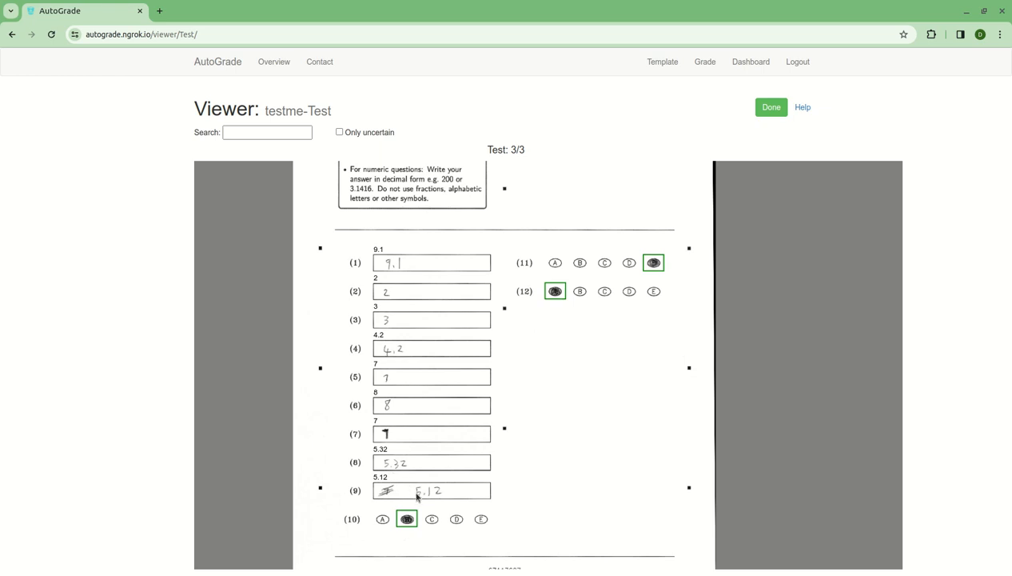
scroll(508, 307, "up", 3)
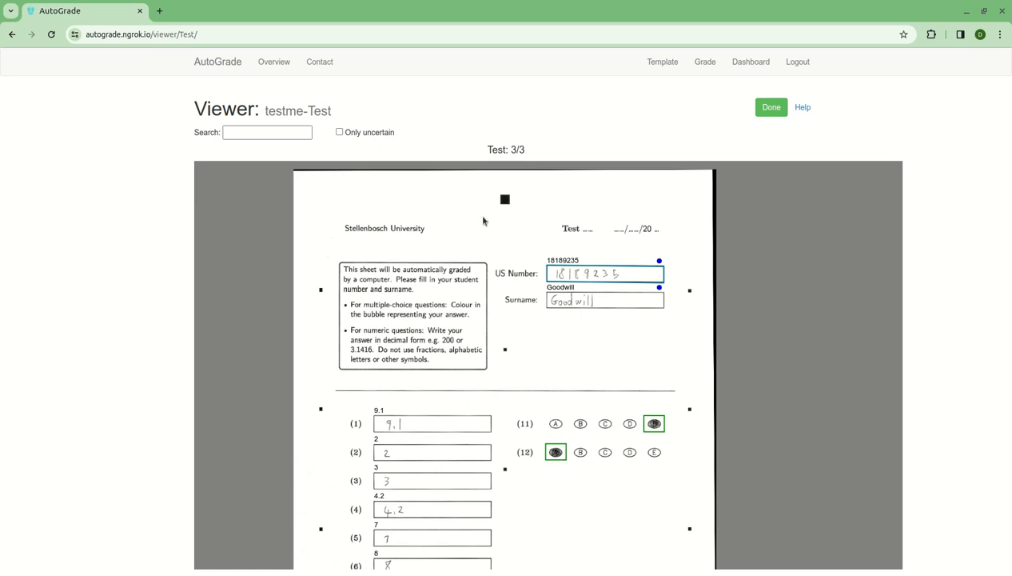
- Search the test sheets for ":1" and for the opening digits of the third sheet's US Number
left_click(242, 132)
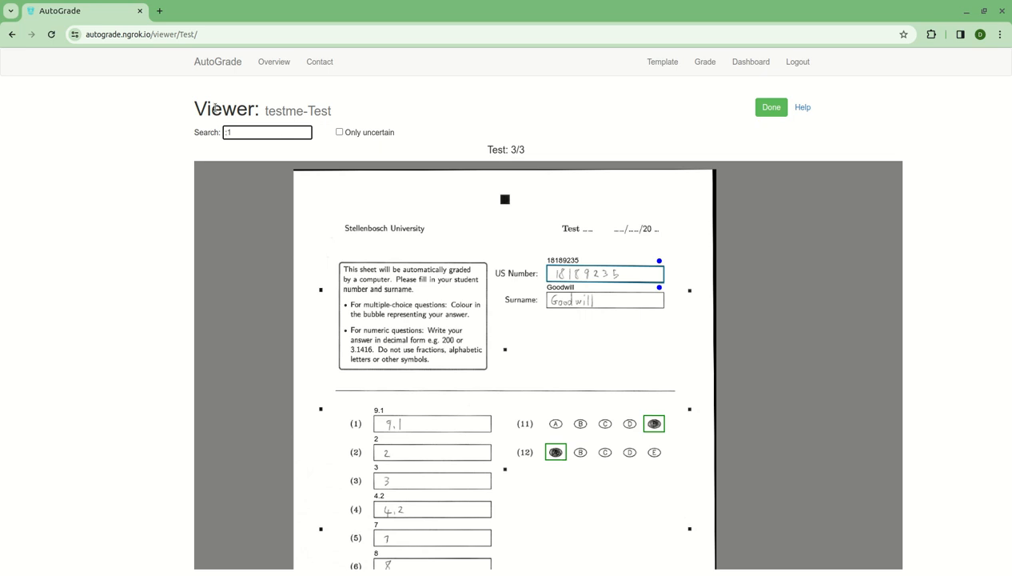
type(":1")
key("Return")
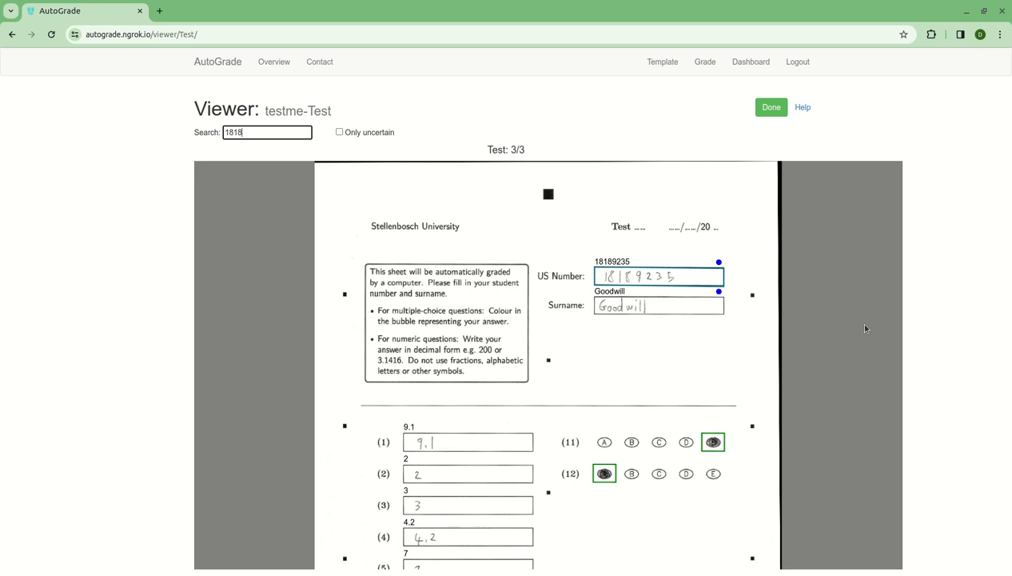
- Select question 2's answer field on the third sheet and mark the review of the test sheets as done
left_click(638, 341)
key("Tab")
key("Tab")
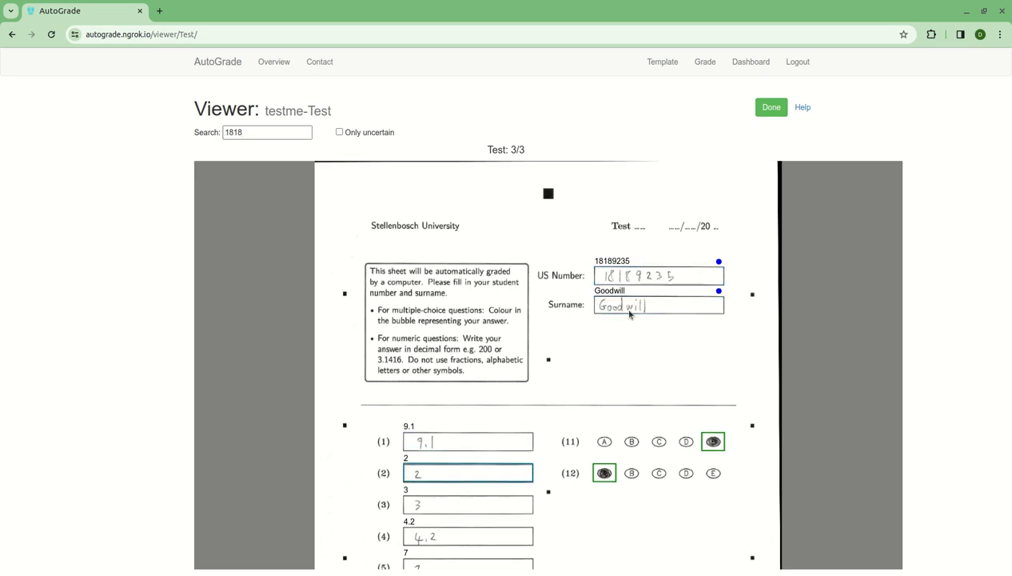
left_click(762, 110)
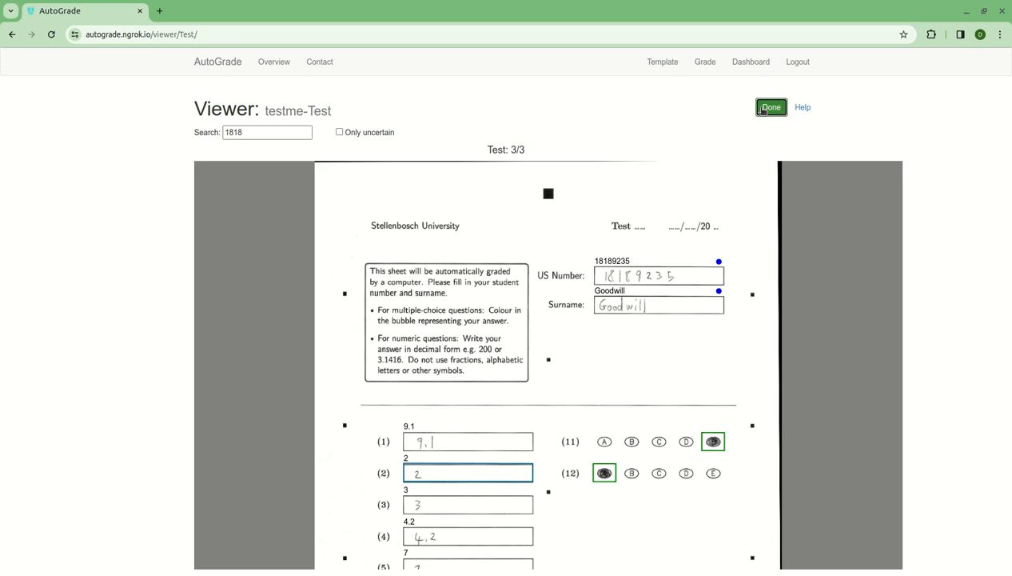